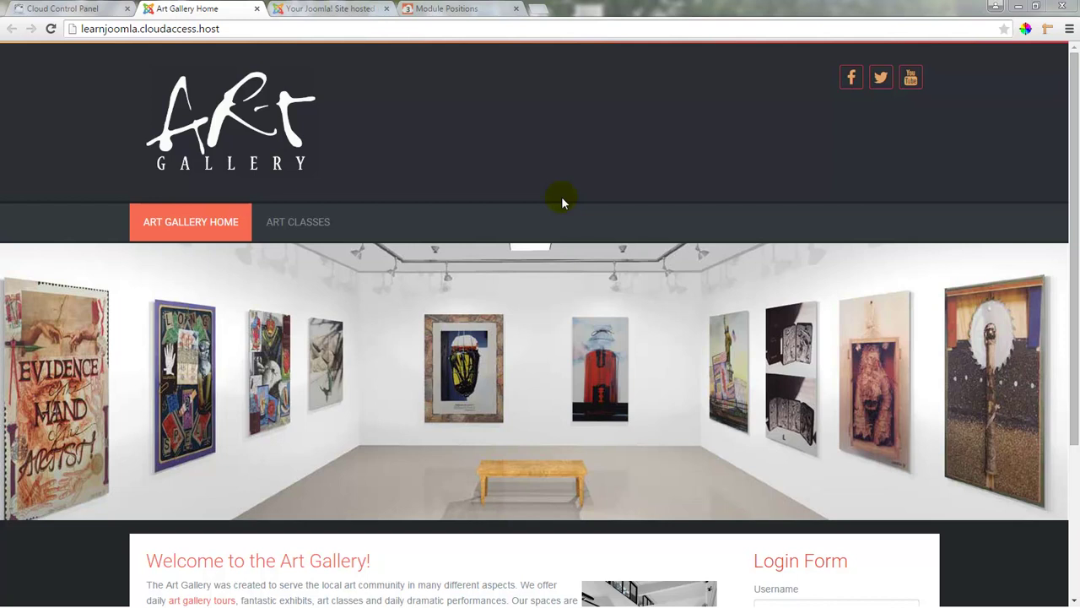
- Scroll down and back up the Art Gallery home page, with its welcome article and Login Form
drag(1070, 184, 1070, 309)
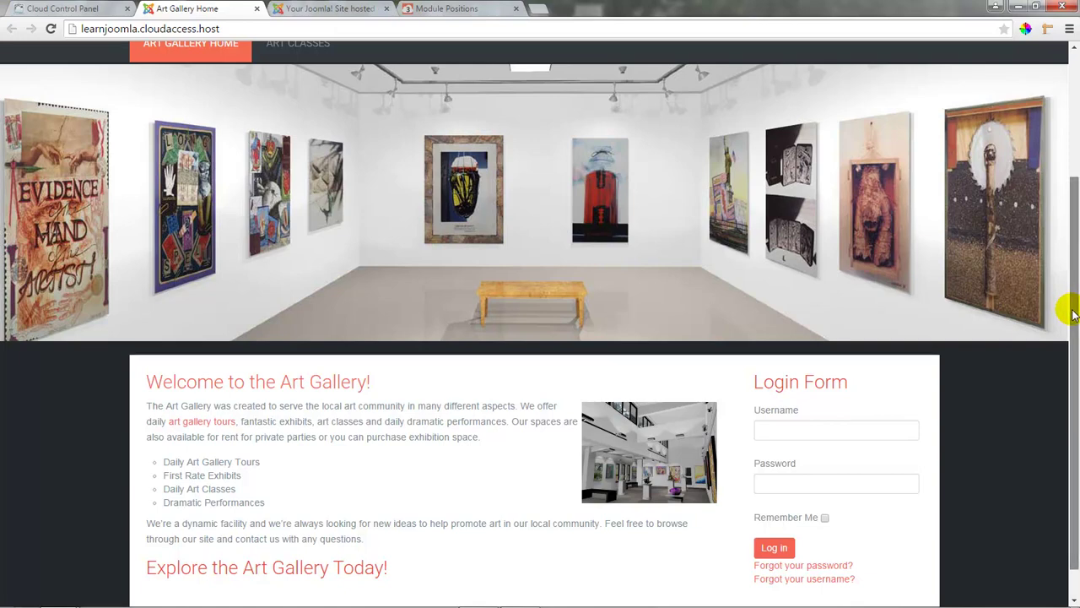
drag(1066, 306, 1075, 188)
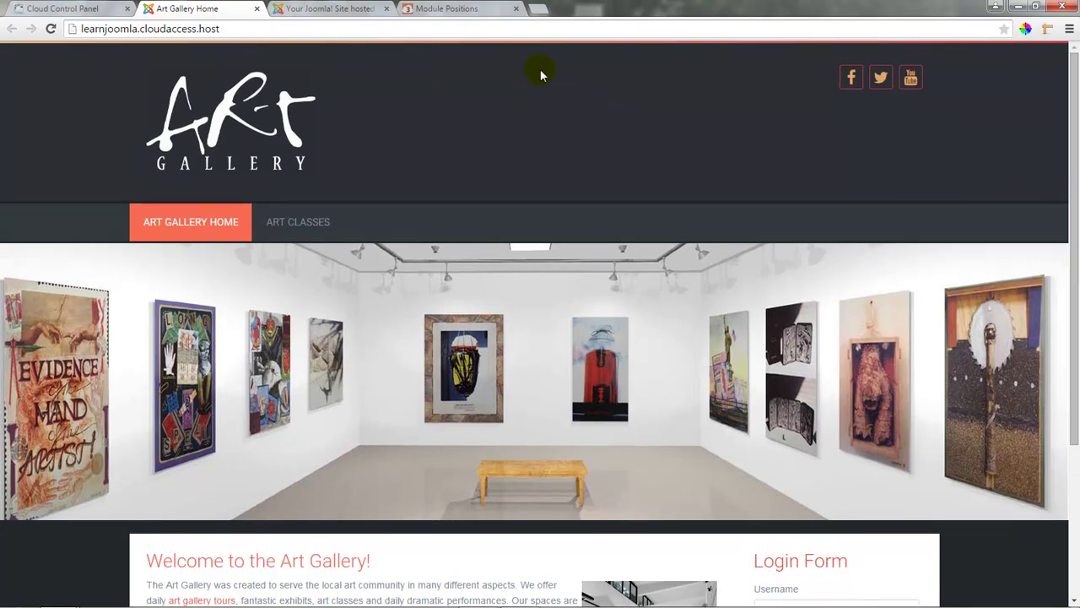
- Open the Cloudbase 3 Module Positions page and scroll down to the Sidebar layout
click(475, 10)
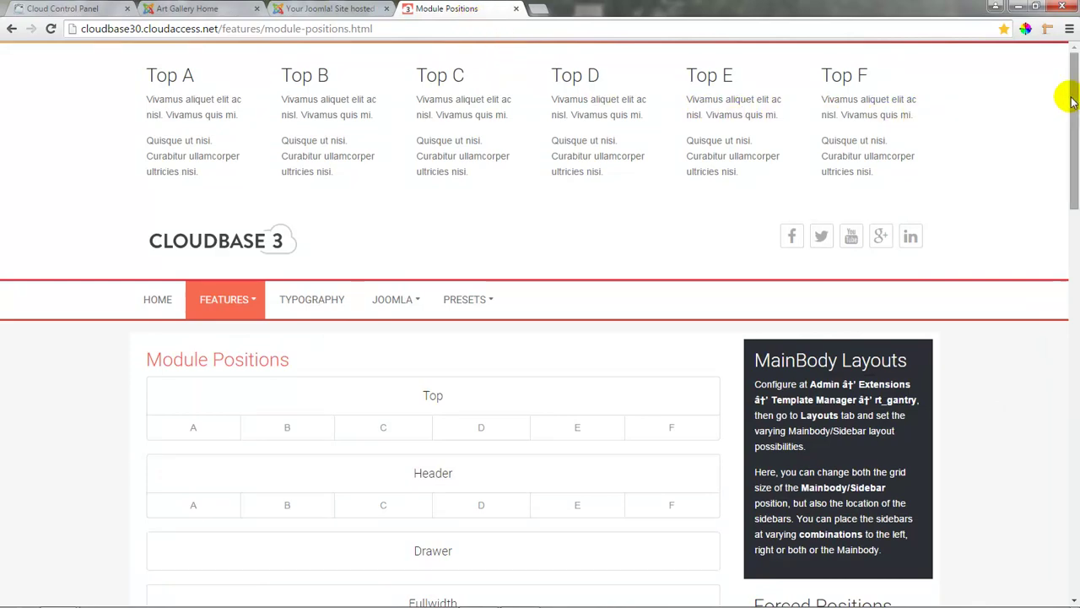
drag(1072, 102, 1072, 331)
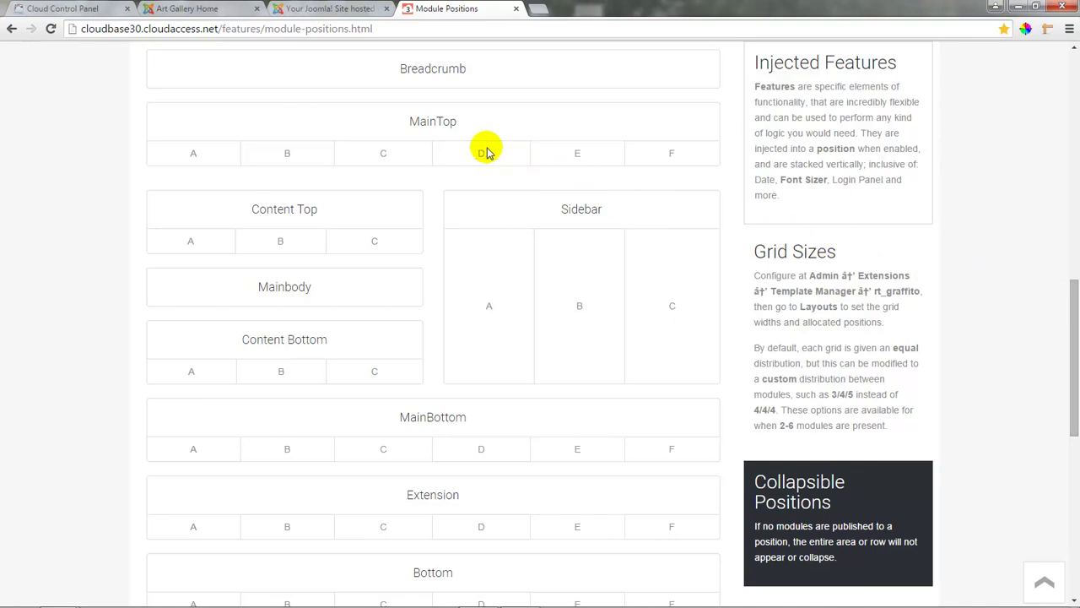
- From the admin panel, create a new module of type Menu in the Module Manager
click(291, 8)
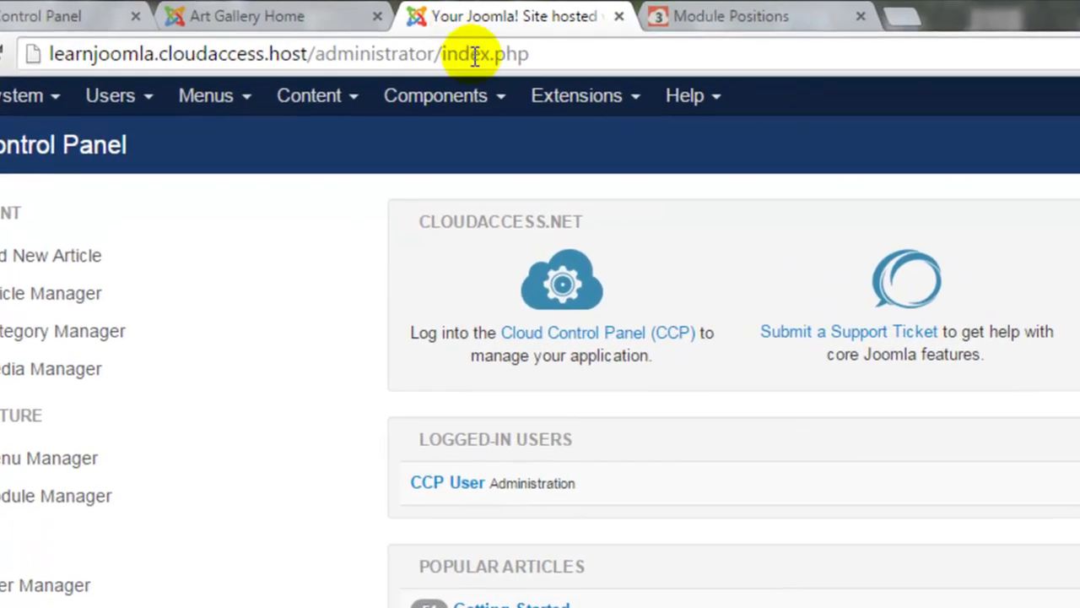
click(639, 105)
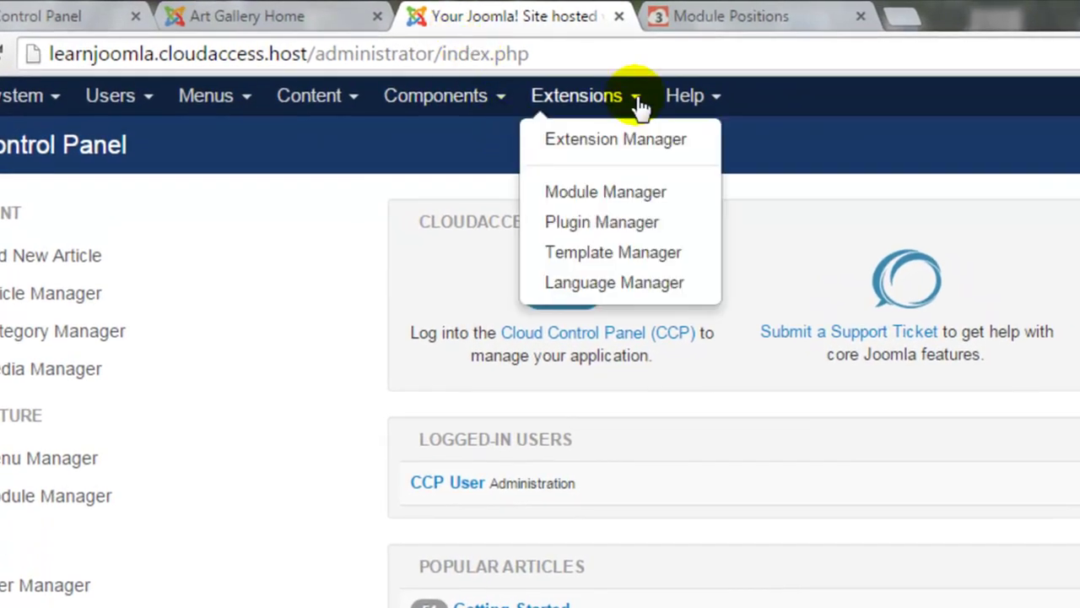
click(660, 200)
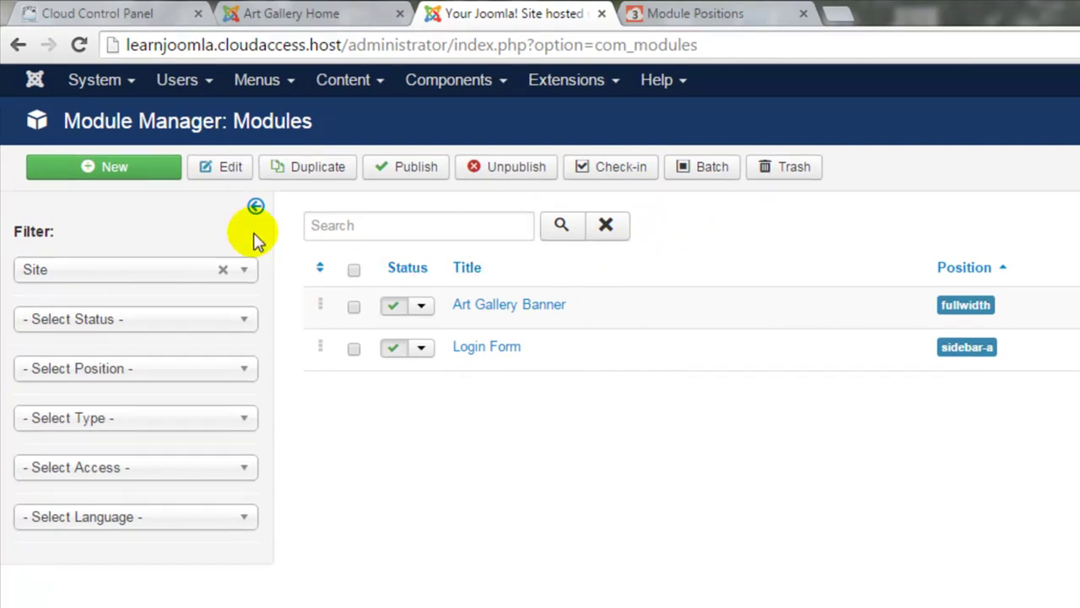
click(172, 180)
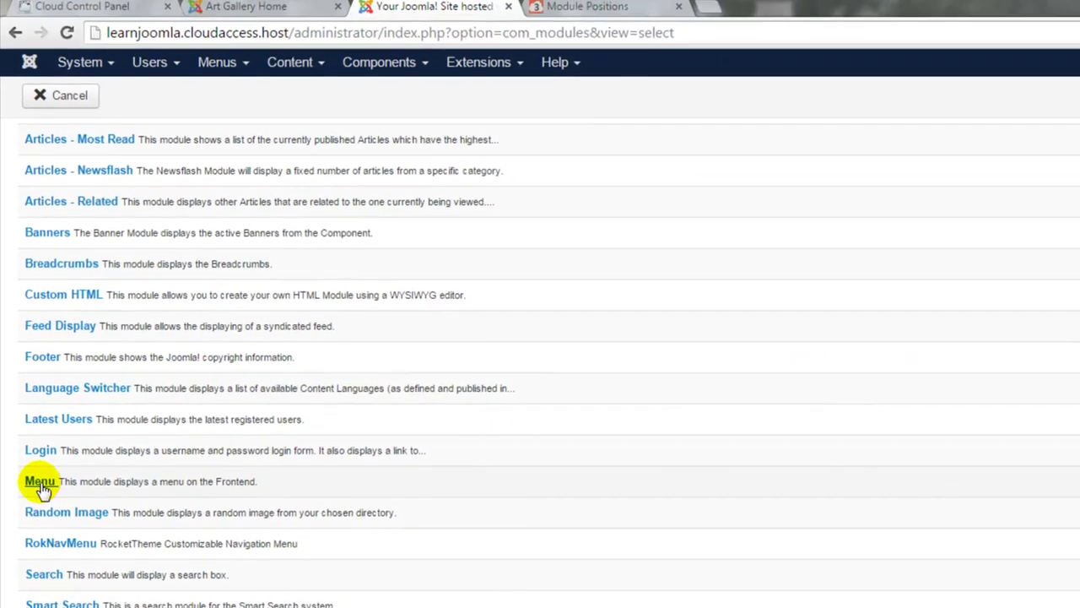
click(48, 319)
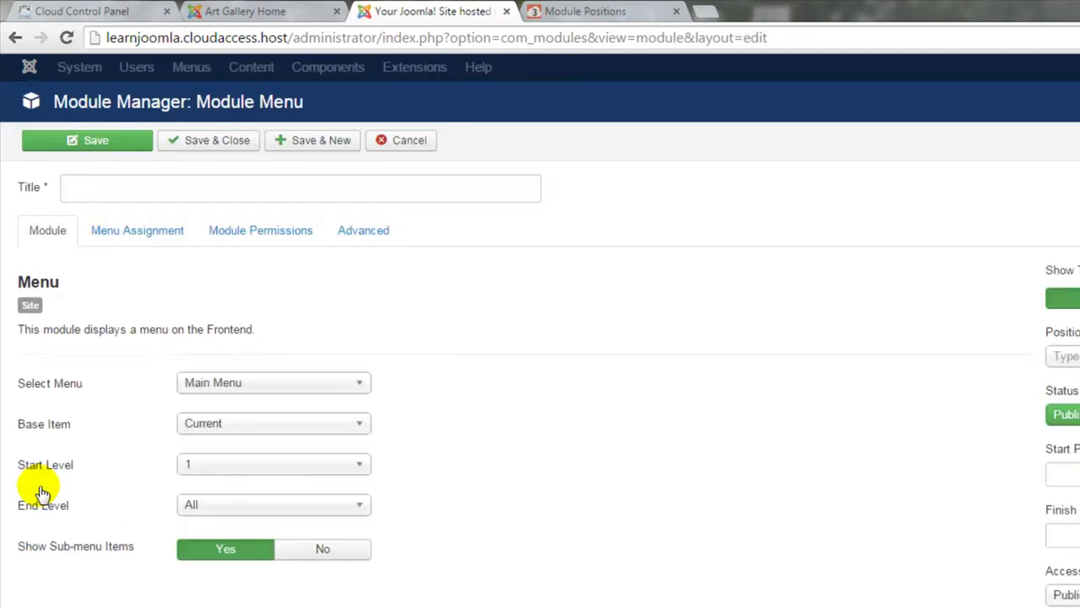
- Title the module 'Side Menu', set its position to sidebar-a, and check the Select Menu setting
click(120, 179)
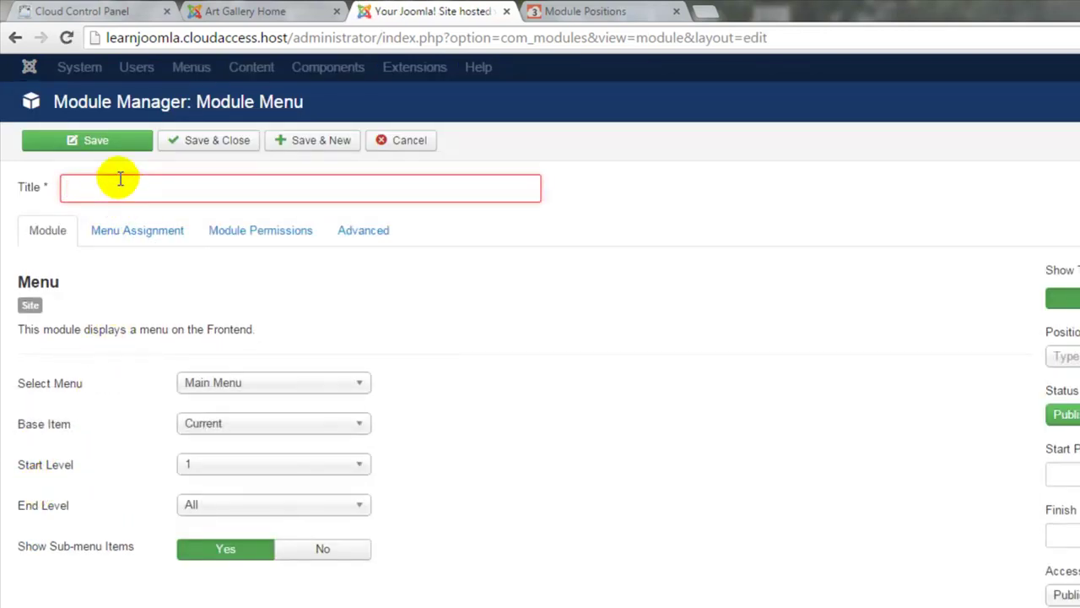
text(Si)
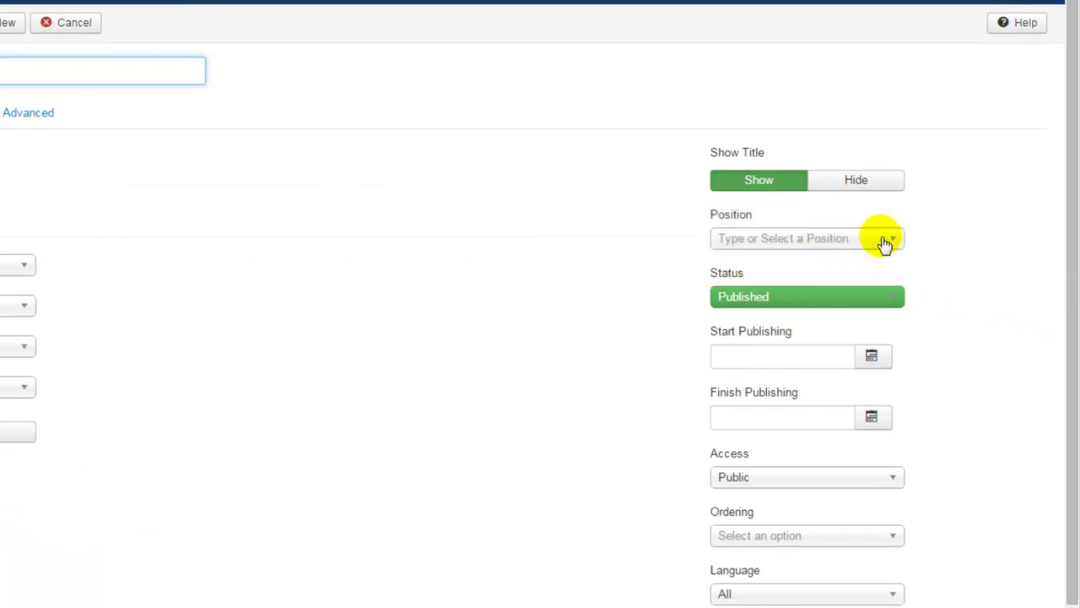
click(883, 239)
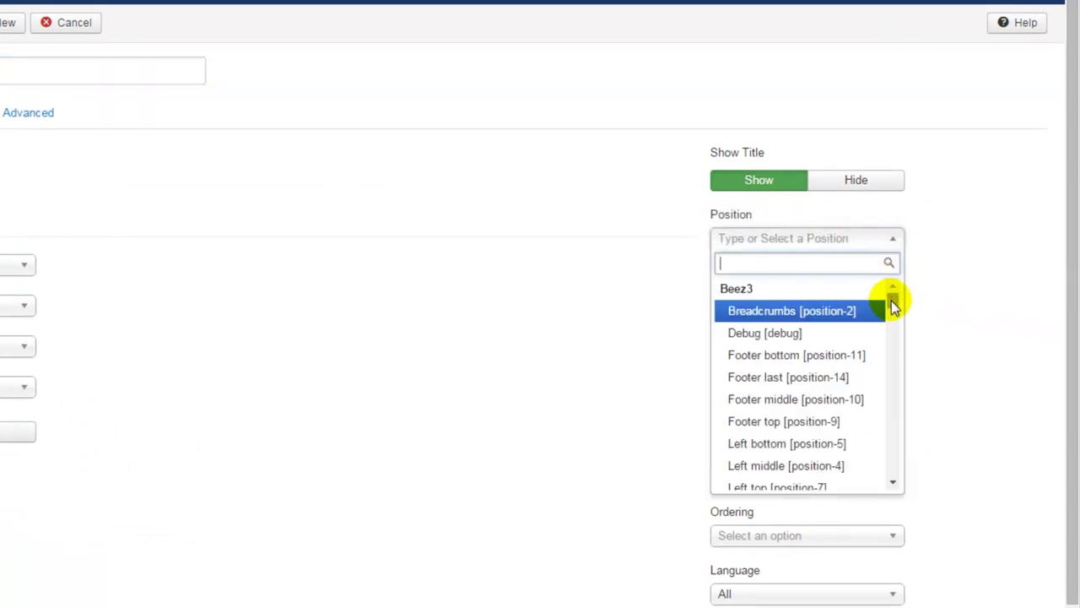
drag(892, 305, 897, 417)
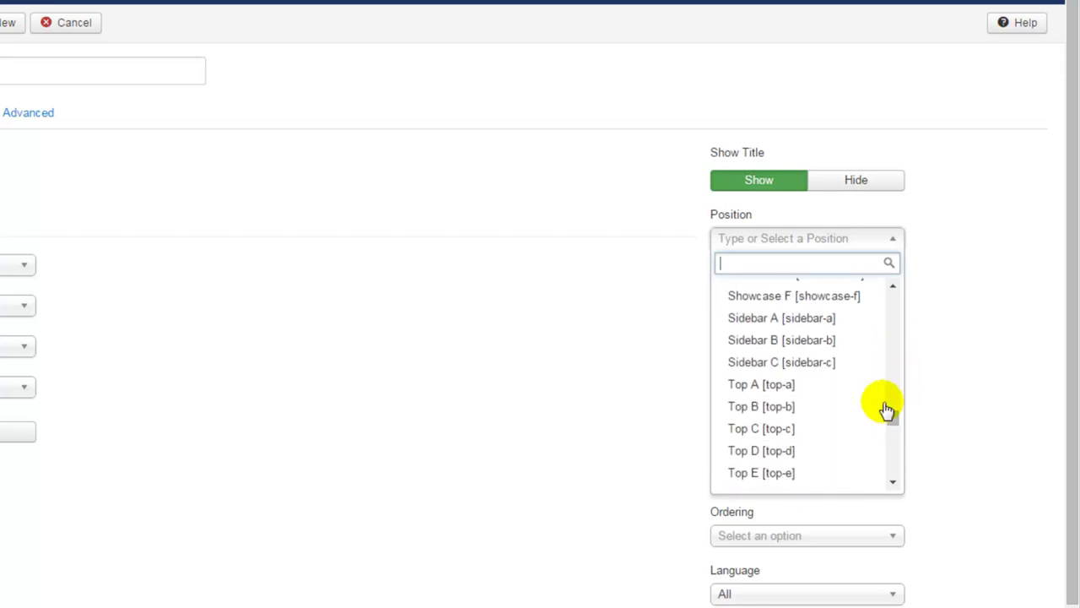
click(815, 329)
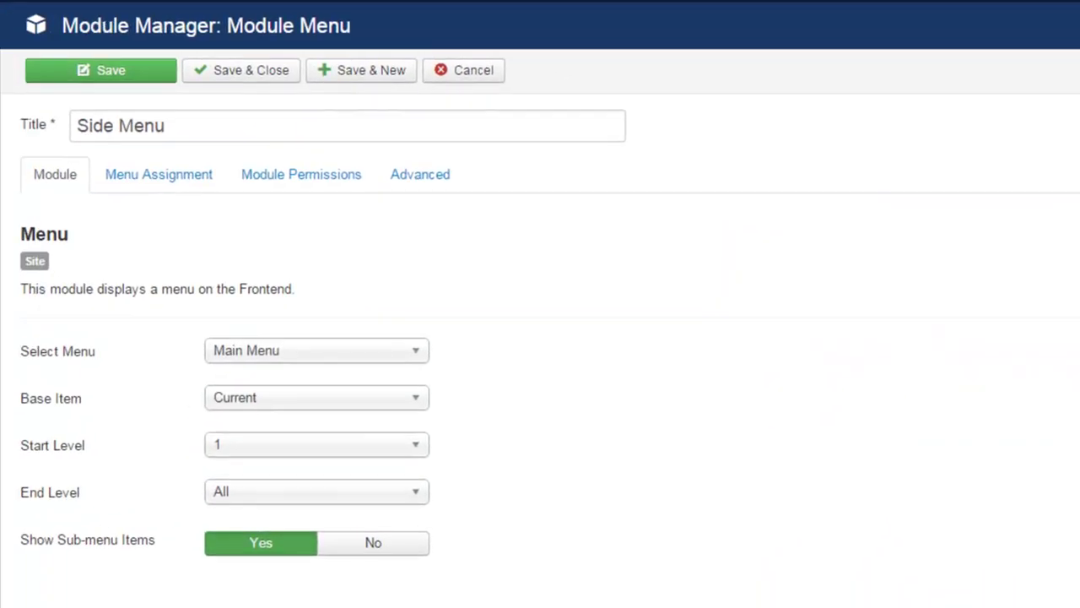
click(417, 363)
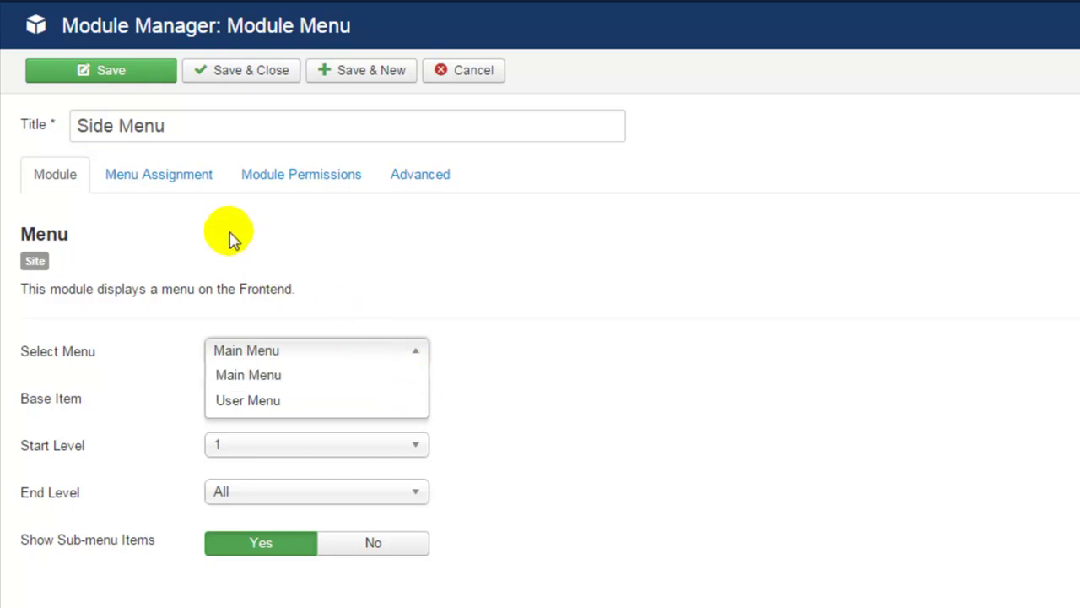
- Restrict the Side Menu to selected pages, leaving only Art Gallery Home, and save
click(194, 187)
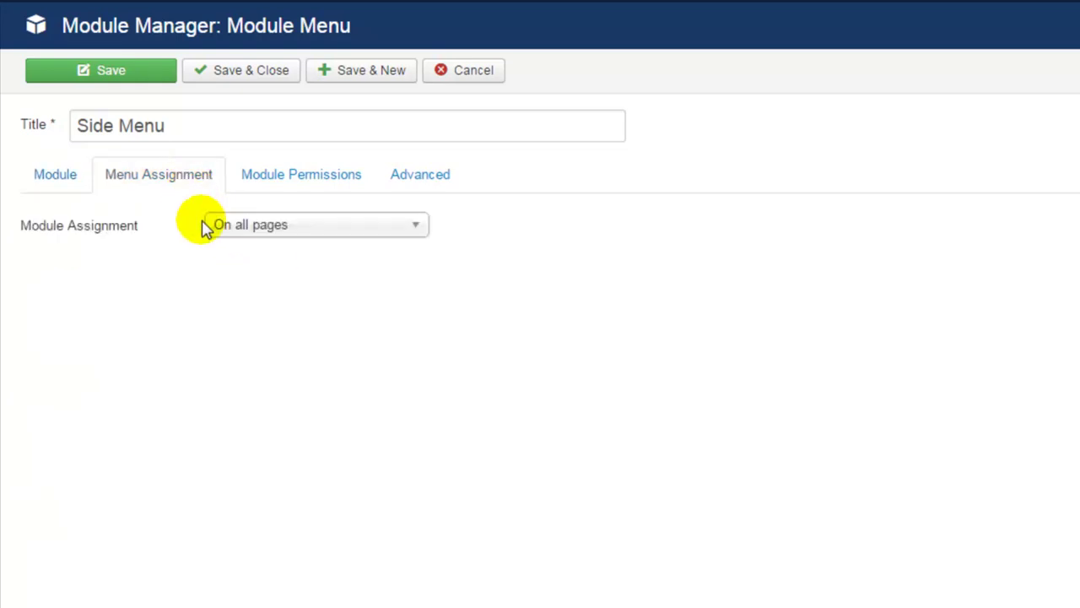
click(408, 235)
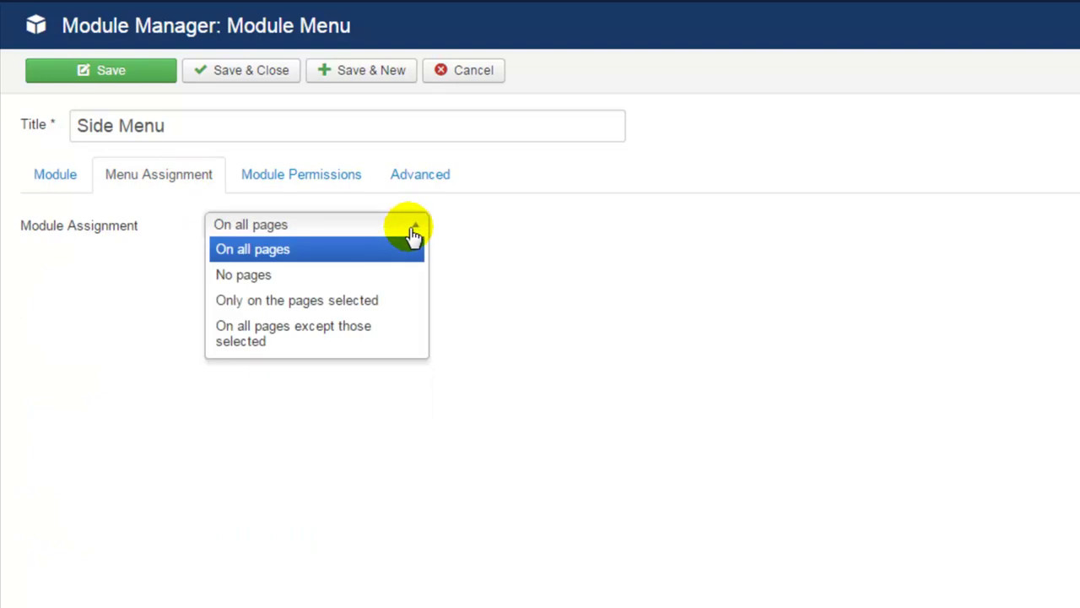
click(389, 302)
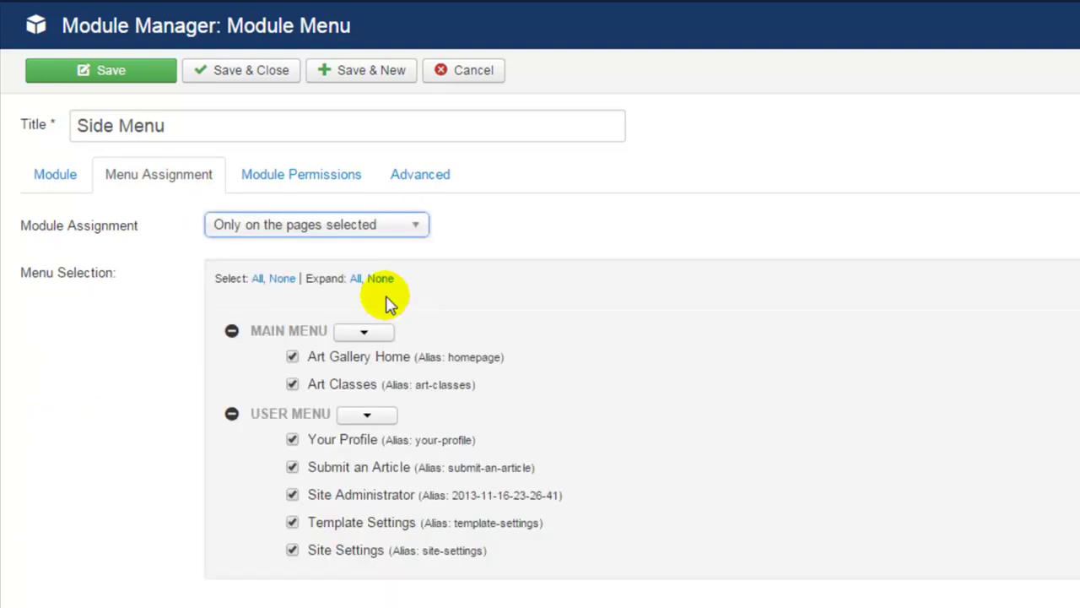
click(282, 279)
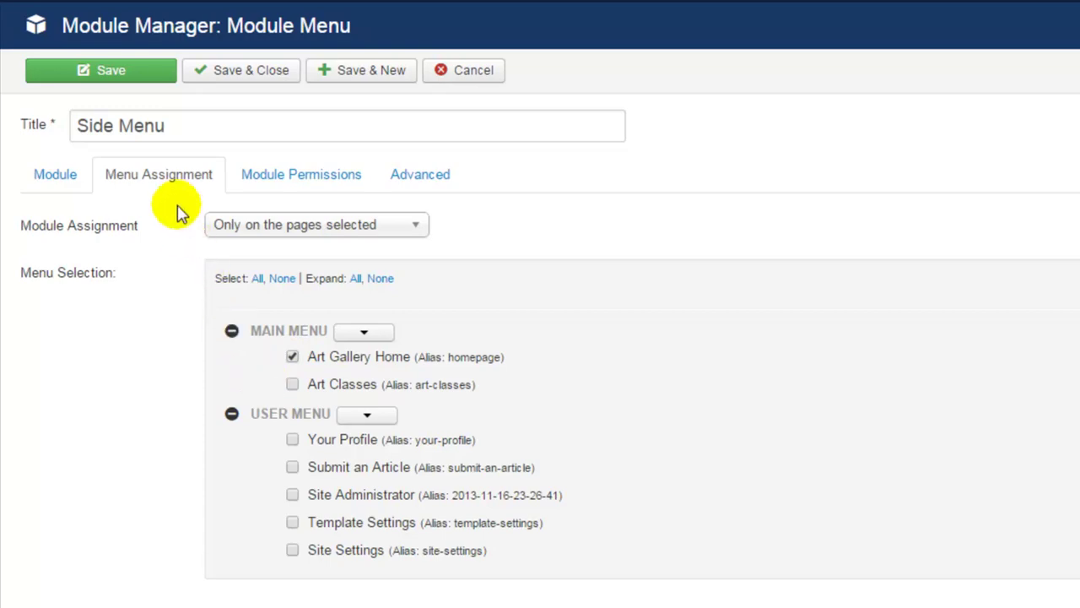
click(149, 79)
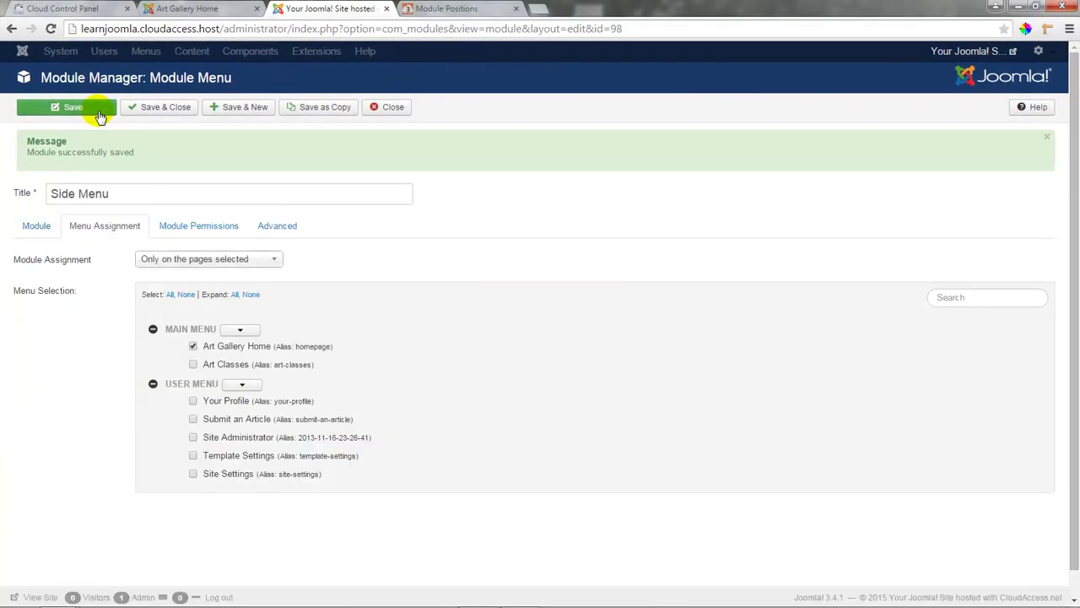
- Reload the Art Gallery Home page and scroll to the Side Menu above the Login Form
click(186, 10)
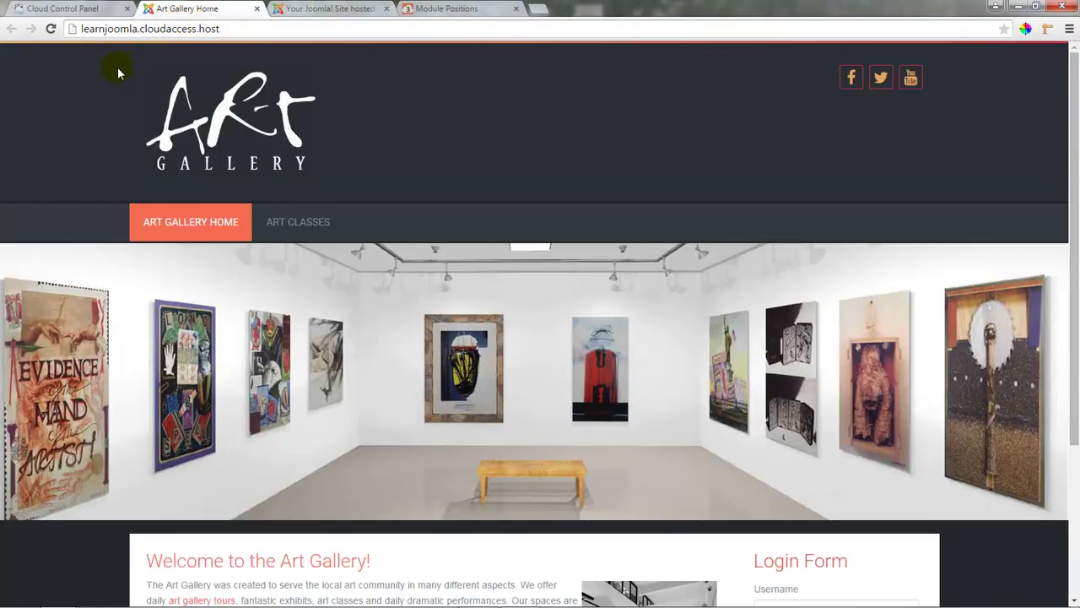
click(51, 29)
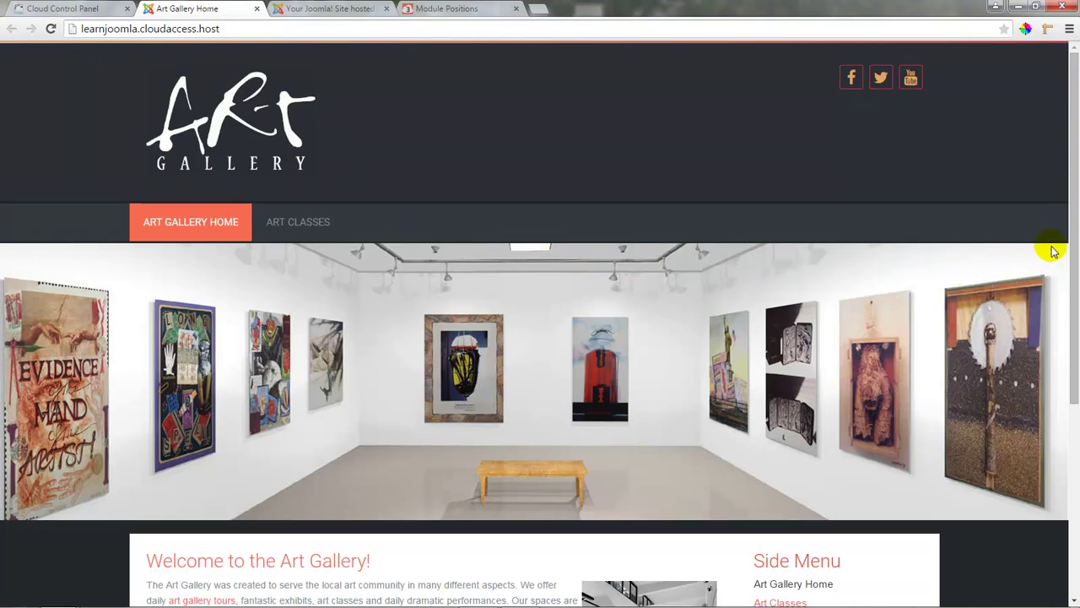
drag(1070, 245, 1073, 439)
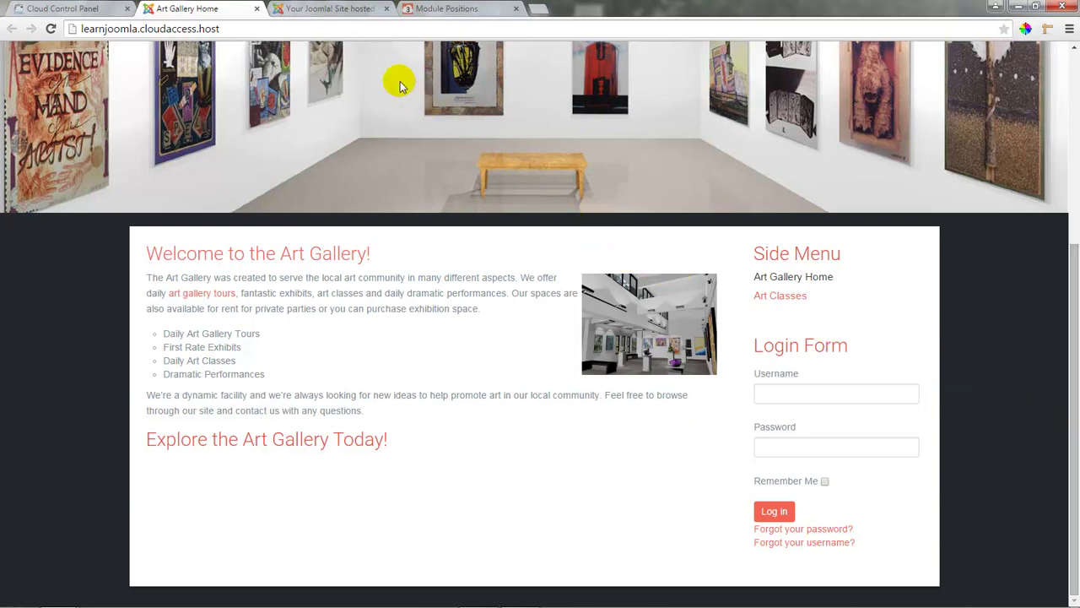
- Set the Side Menu's Show Title to Hide, then save and close the module
click(350, 9)
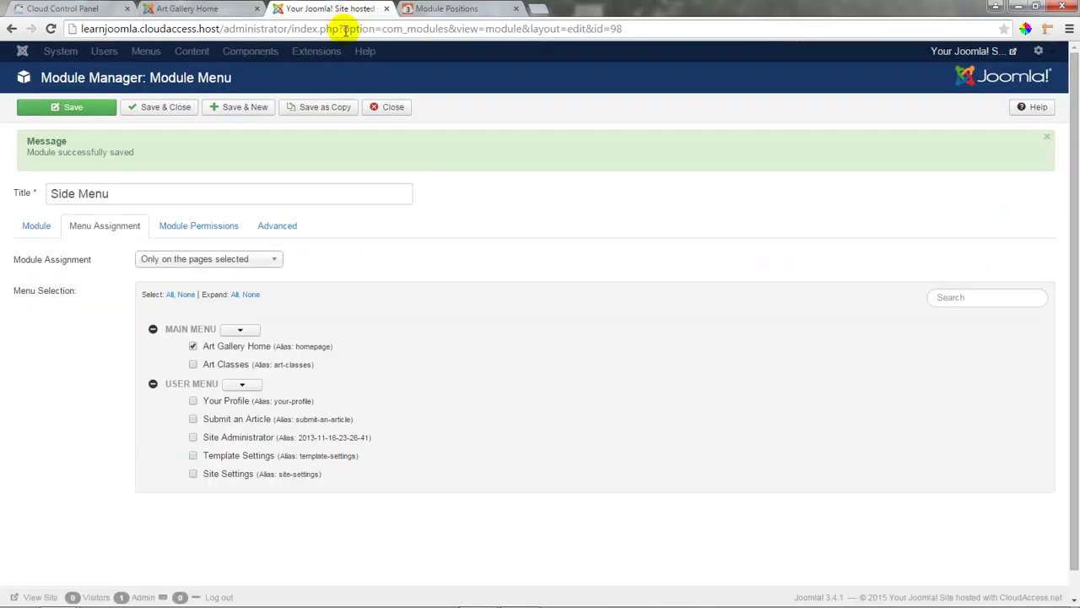
click(42, 228)
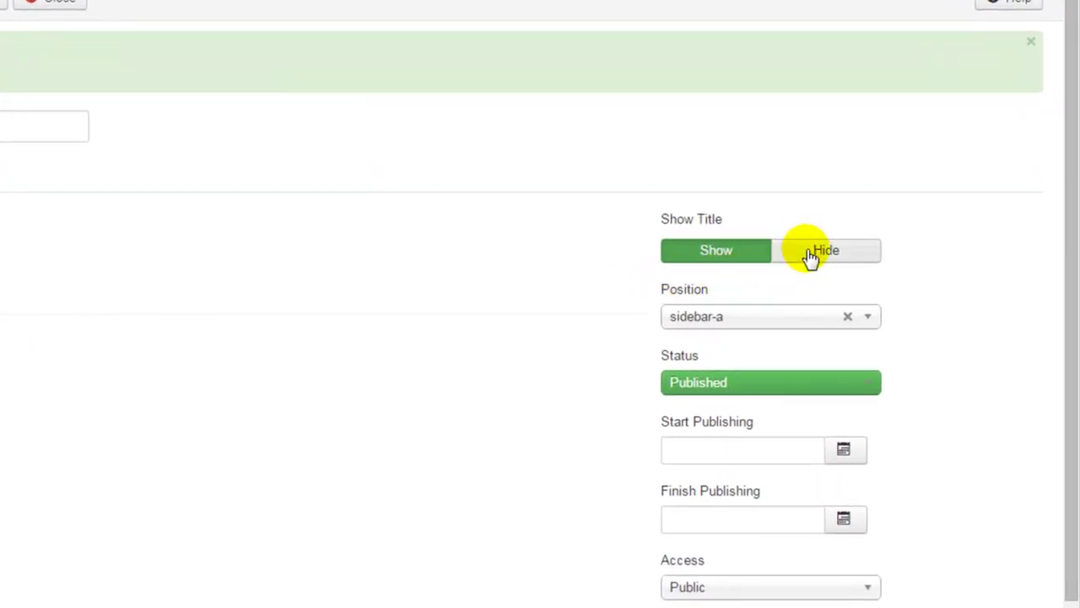
click(810, 257)
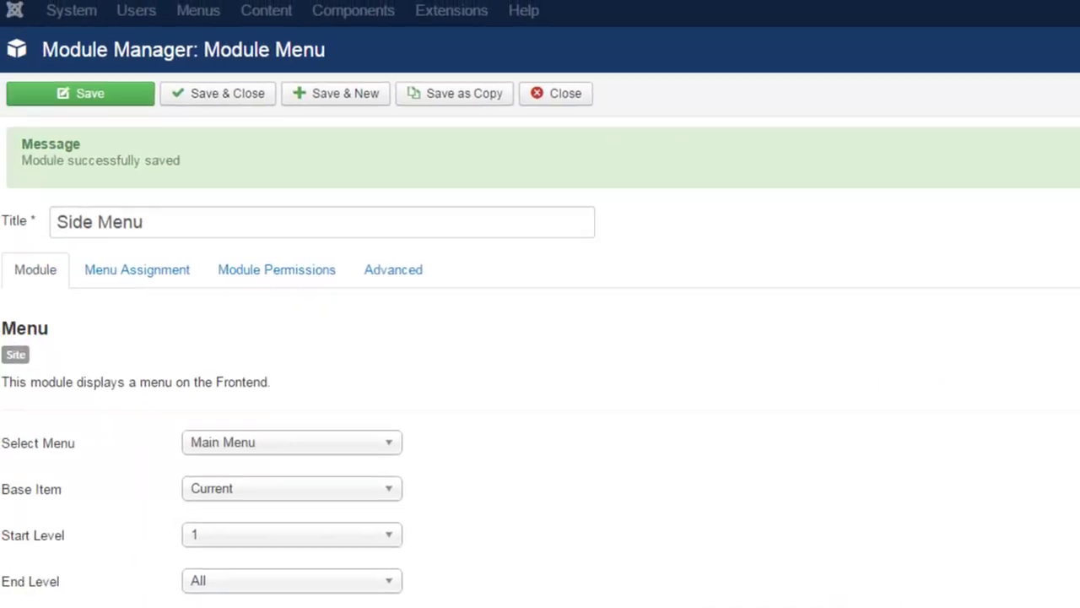
click(259, 107)
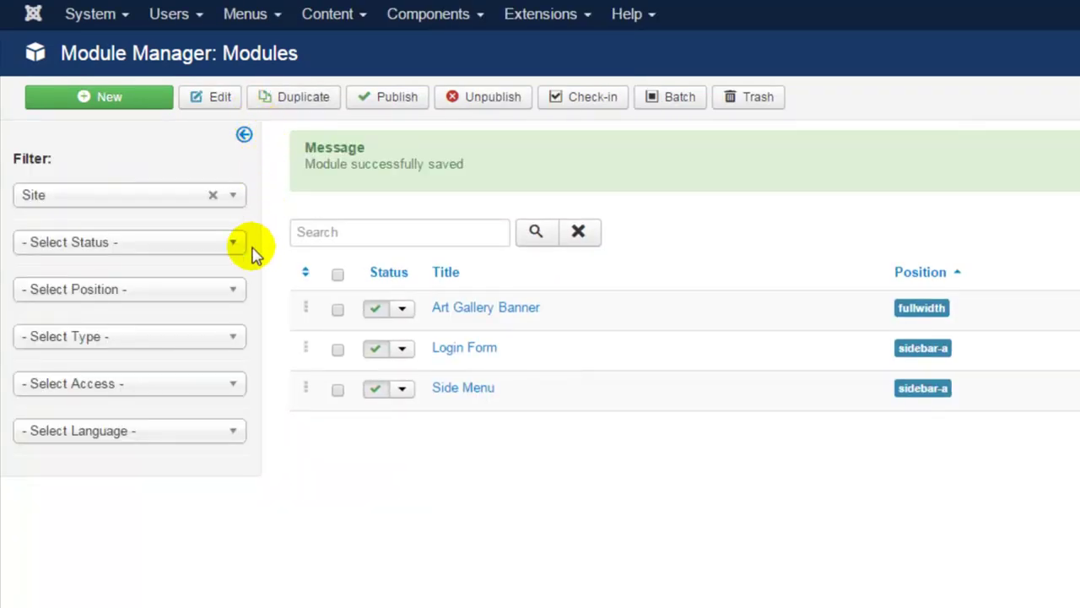
- Filter the module list to sidebar-a and drag Side Menu below Login Form
click(235, 292)
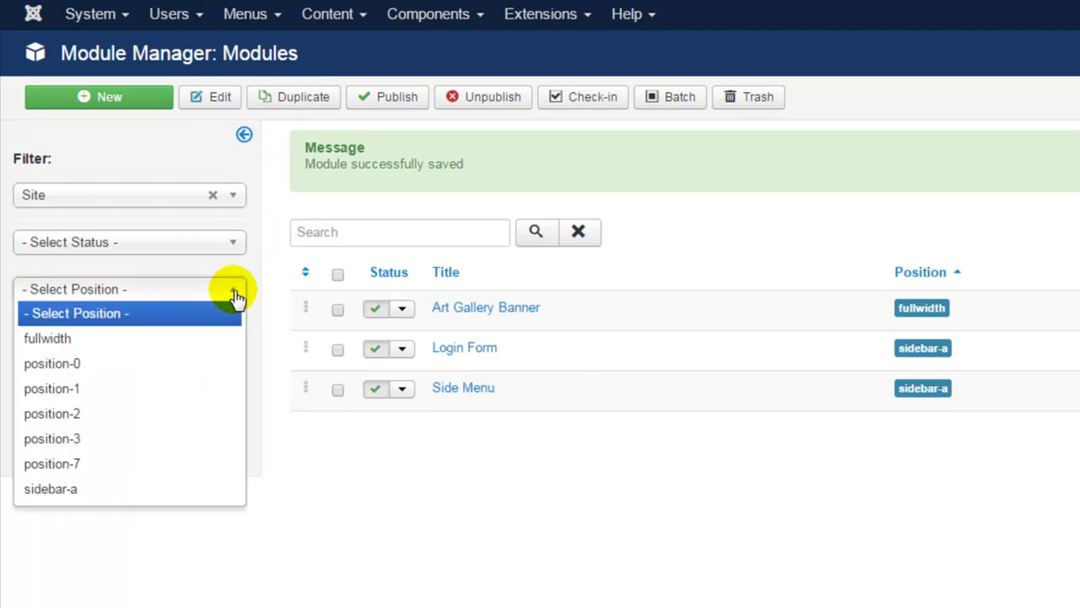
click(80, 497)
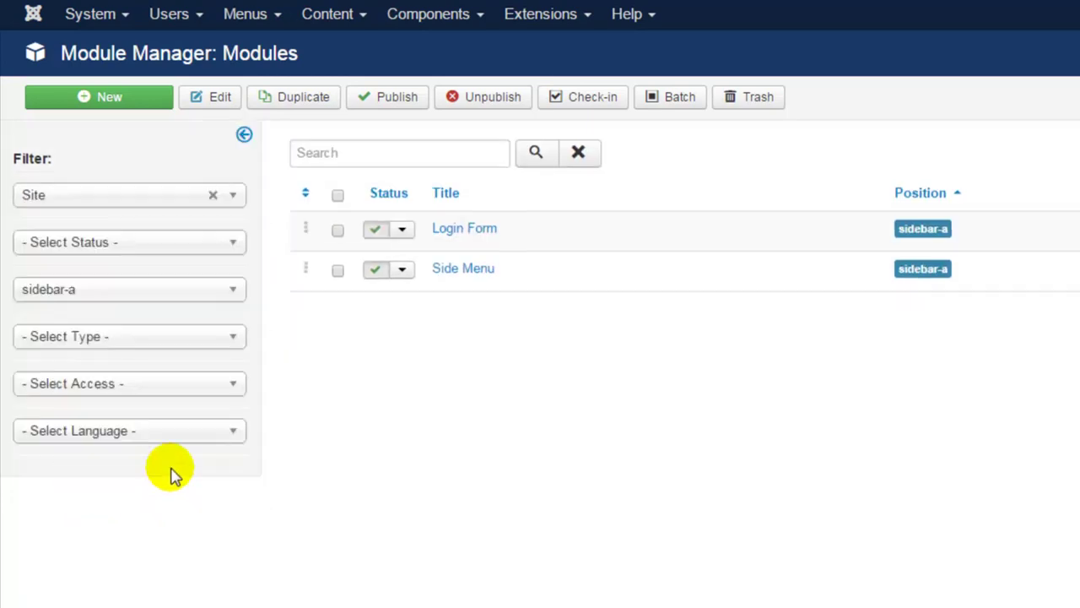
click(307, 198)
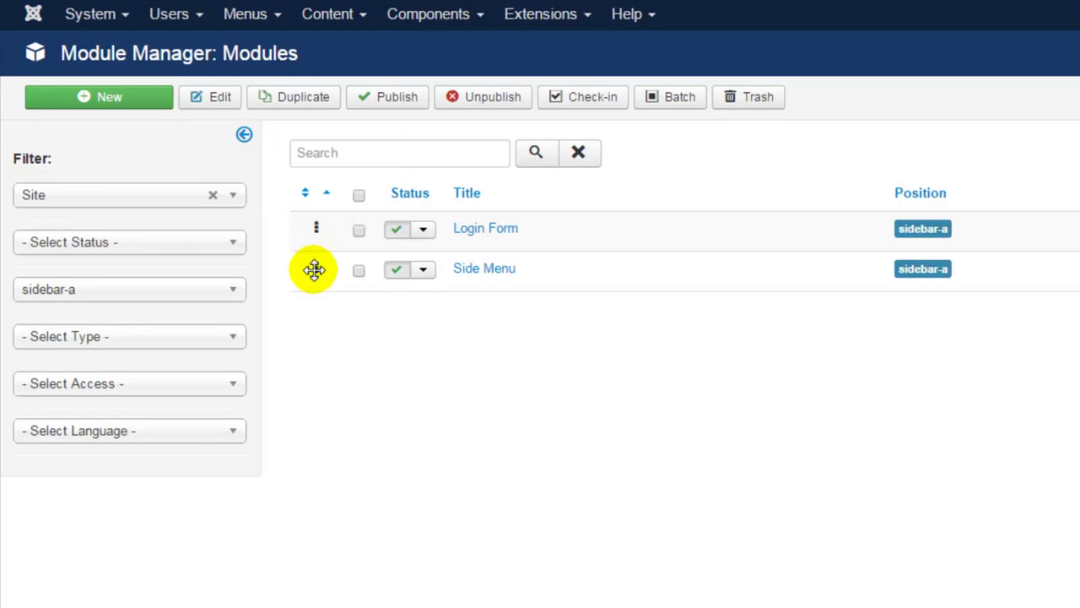
drag(314, 270, 316, 307)
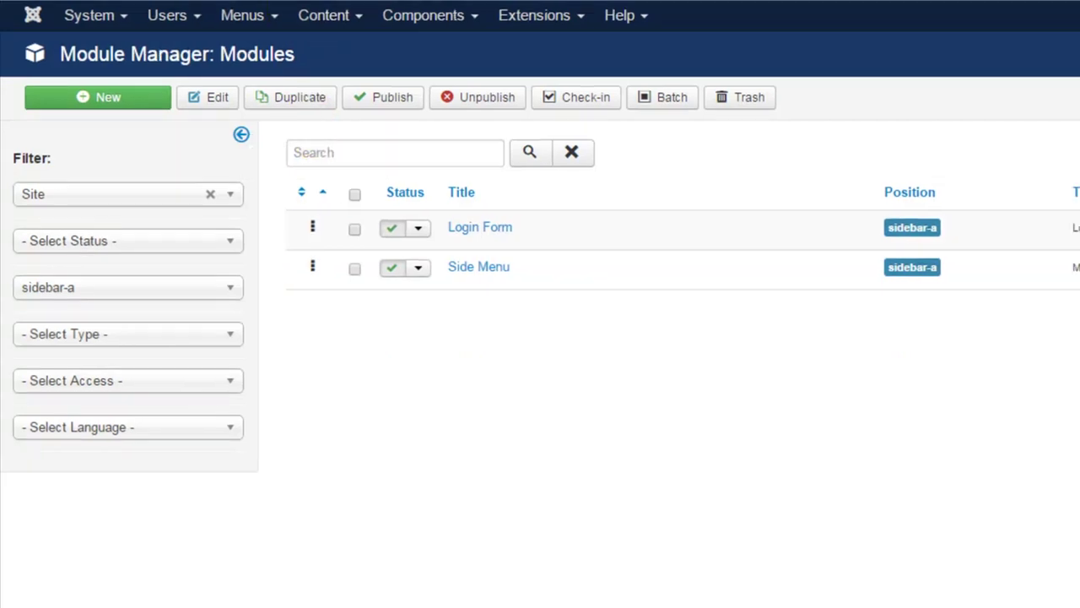
- Reload the Art Gallery front page to check the menu now sits beneath the login box
click(191, 10)
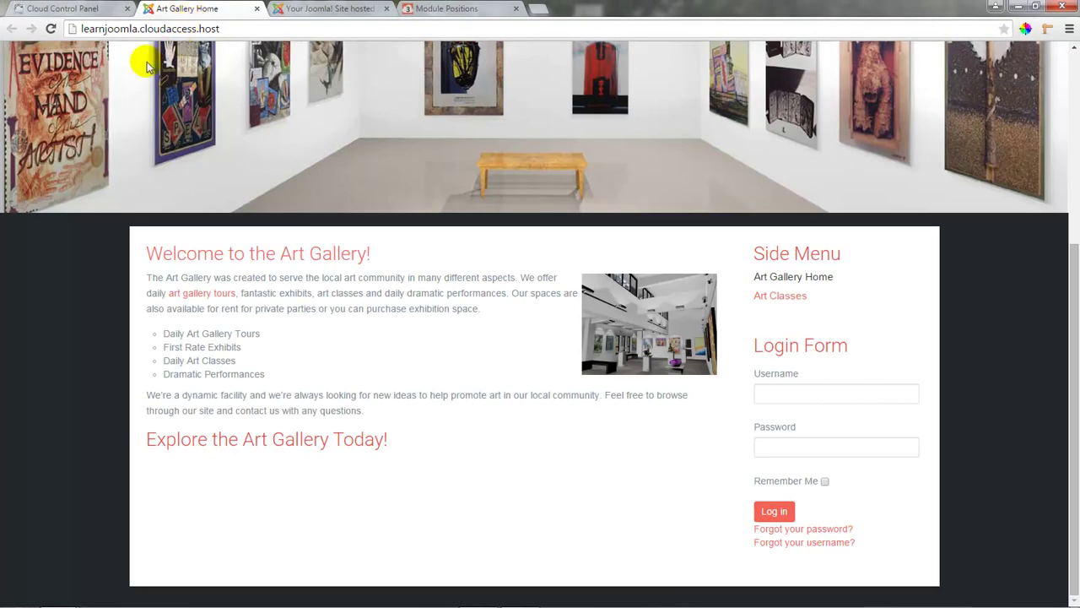
click(51, 29)
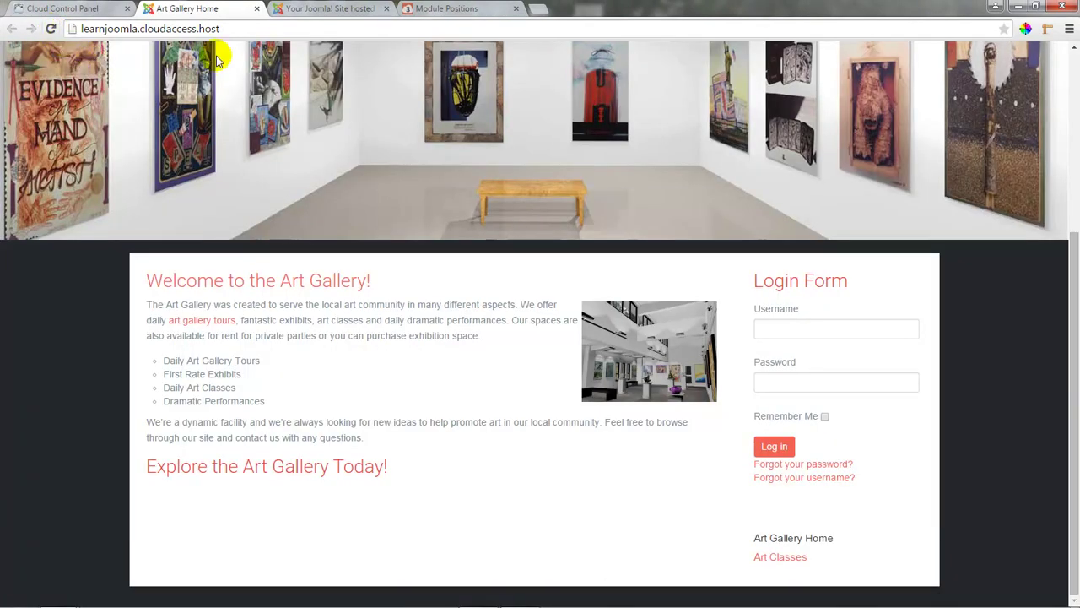
click(311, 14)
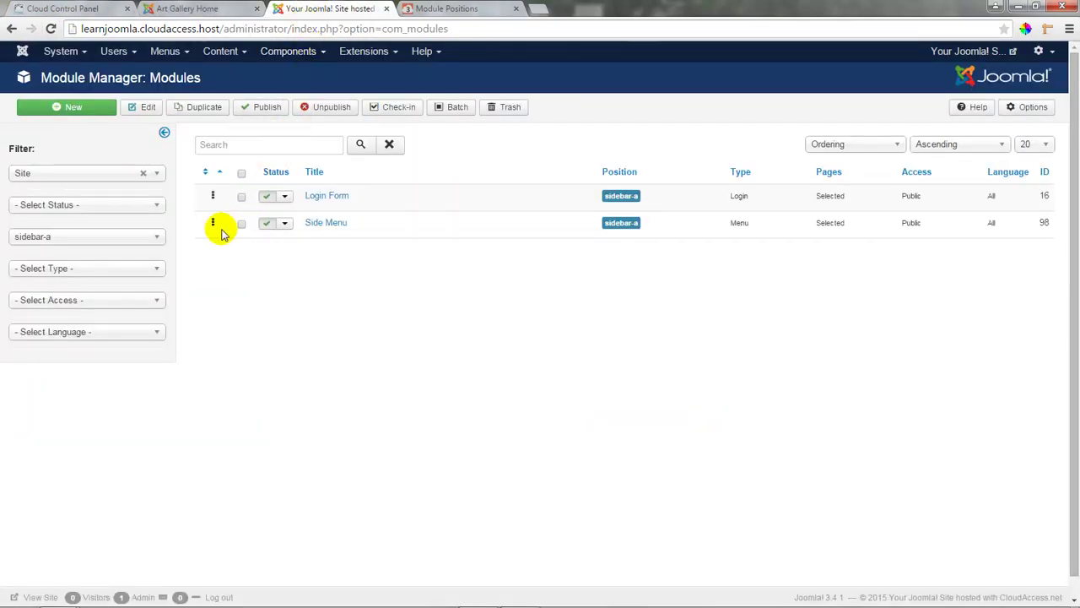
- Drag Side Menu back above Login Form and reload the front page to confirm the order
drag(212, 222, 212, 188)
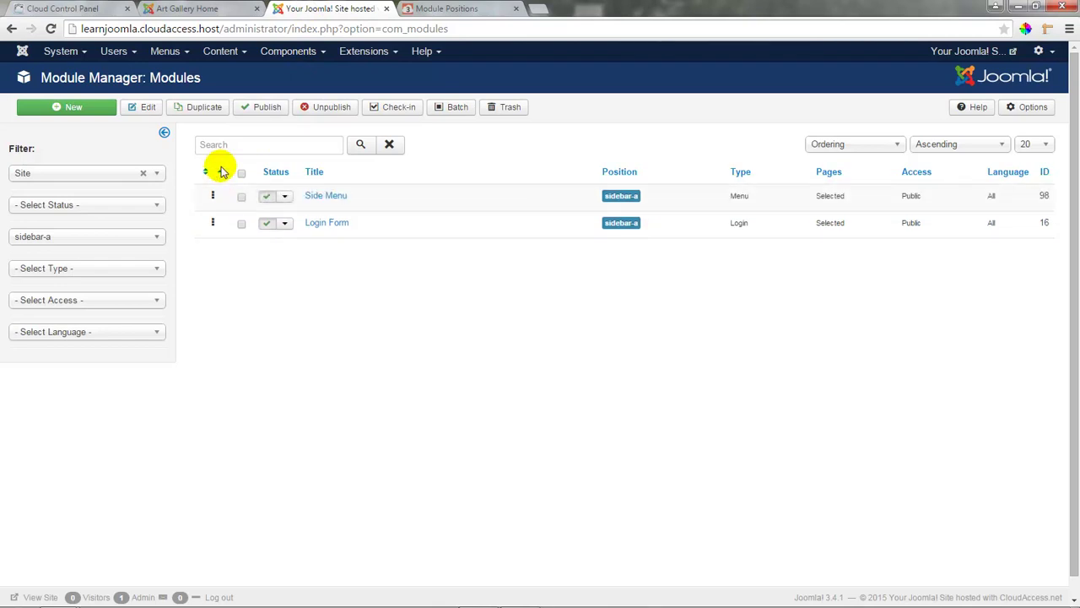
click(201, 10)
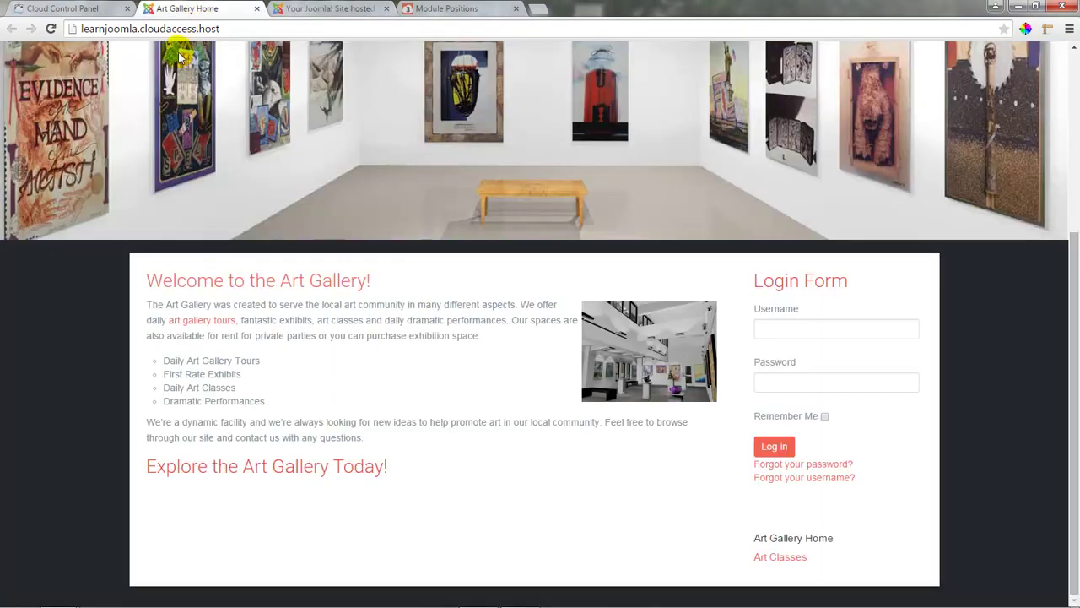
click(51, 31)
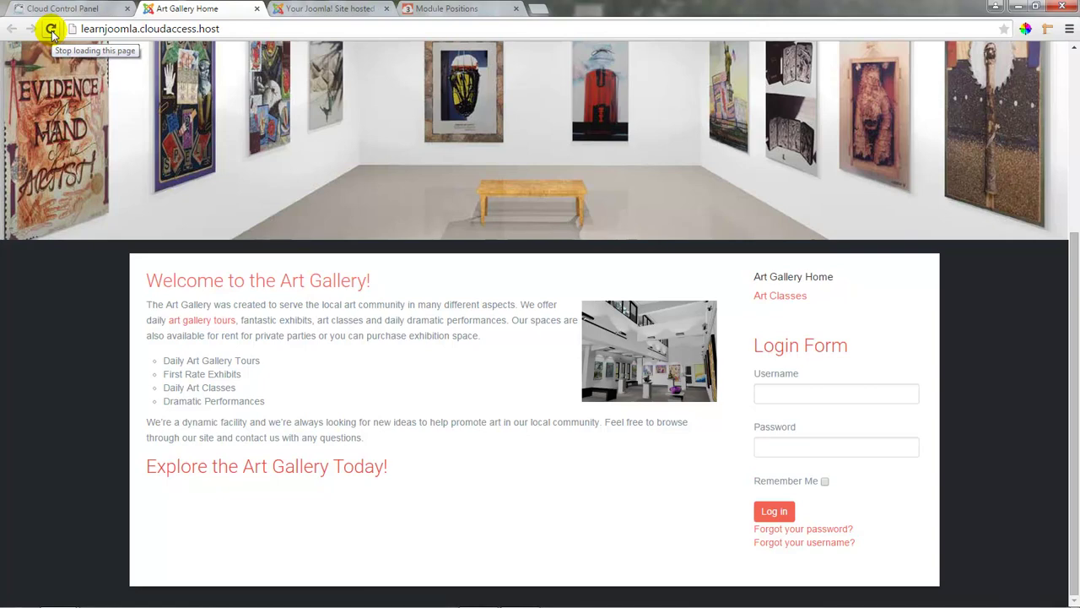
click(332, 10)
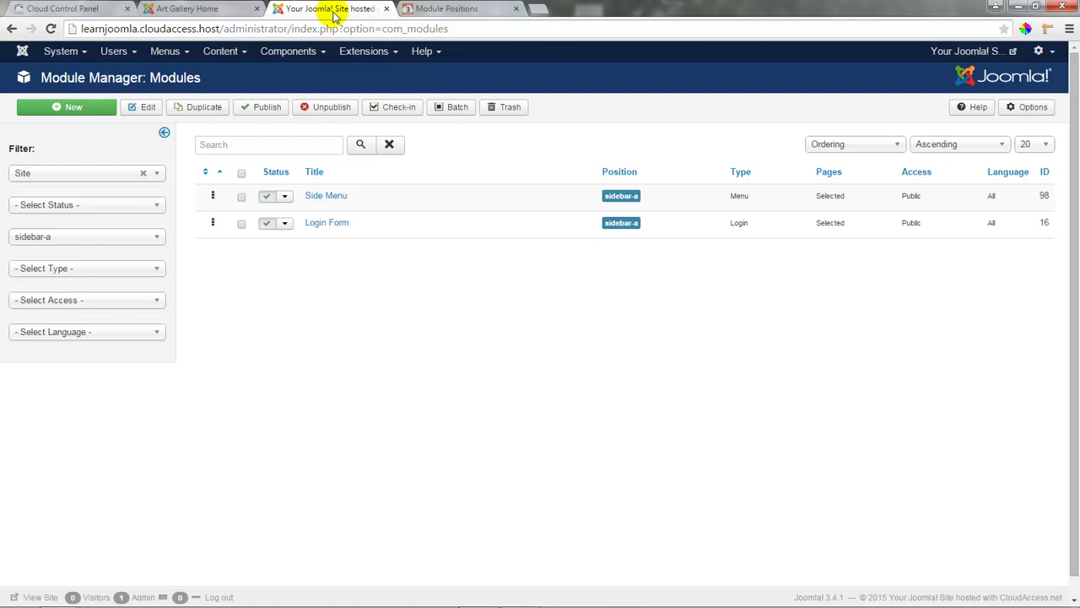
- Clear the position filter, change the Side Menu's position to Sidebar B [sidebar-b], and save
click(152, 236)
click(131, 253)
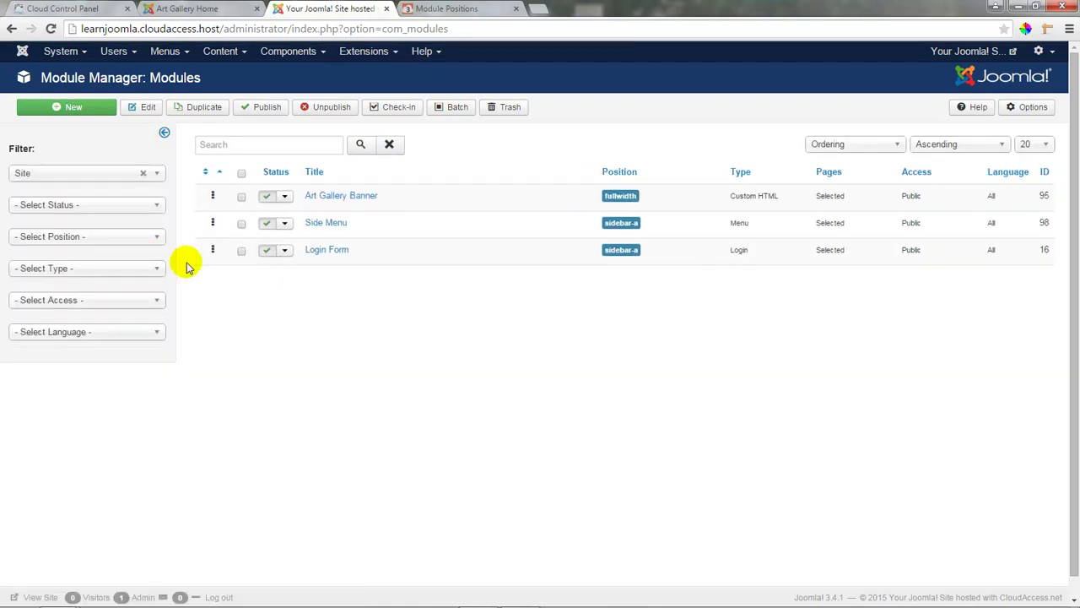
click(326, 224)
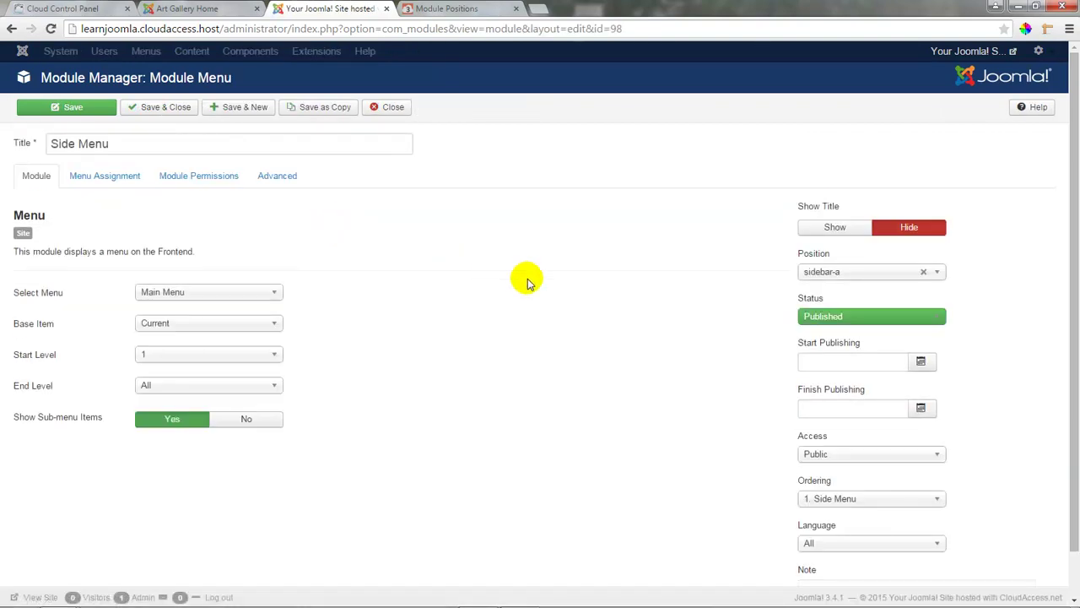
click(937, 272)
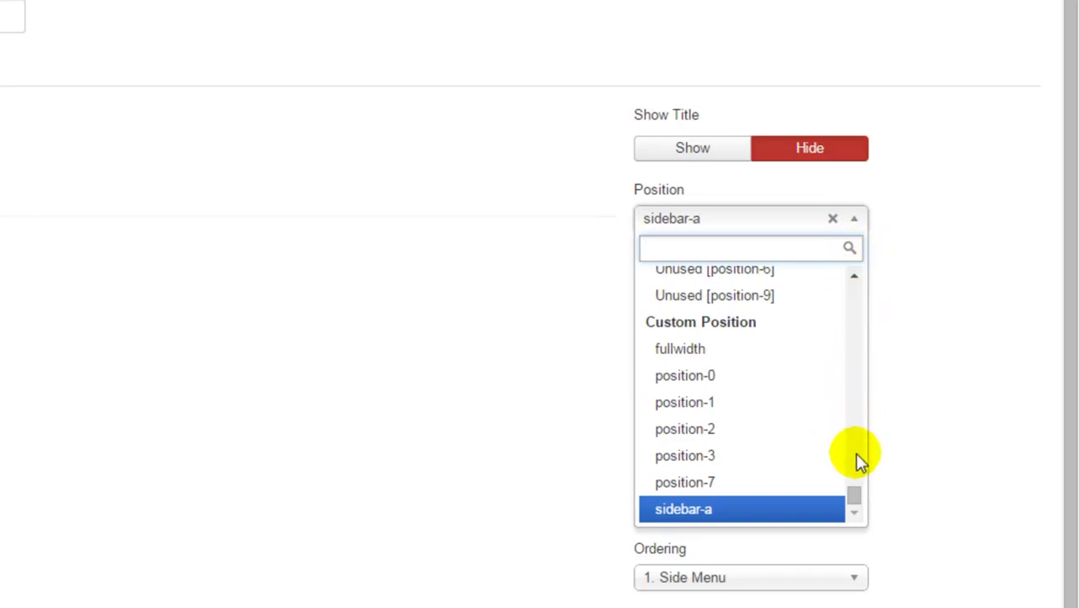
drag(853, 500, 853, 439)
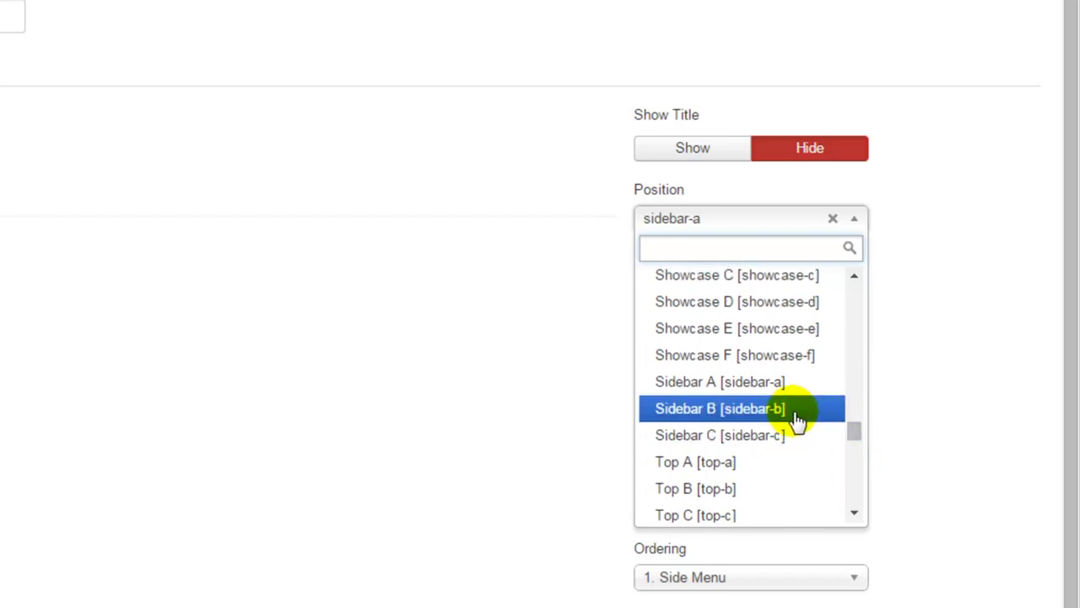
click(793, 414)
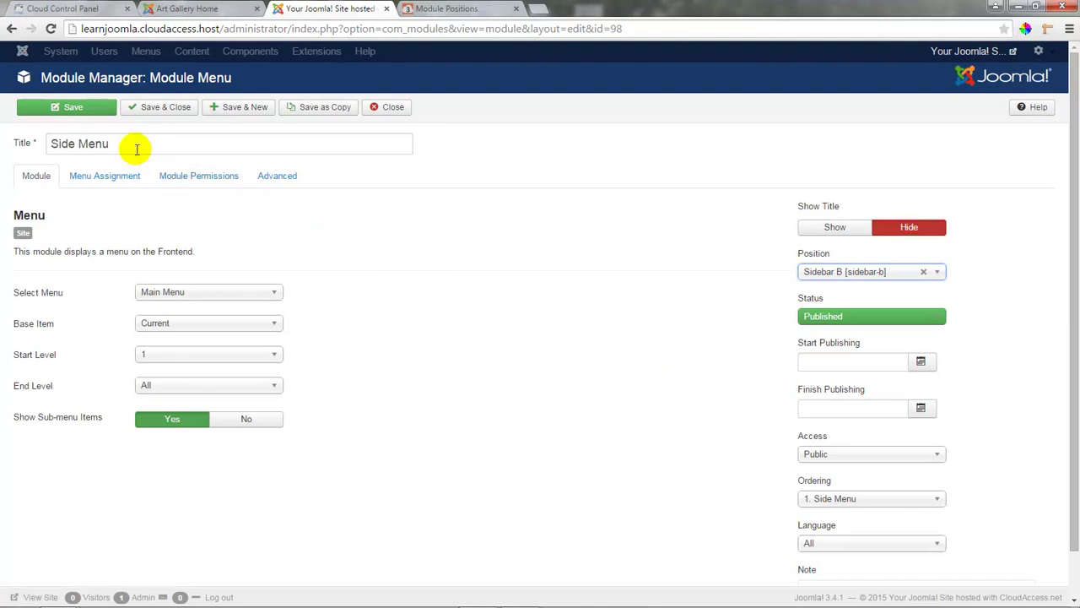
click(100, 110)
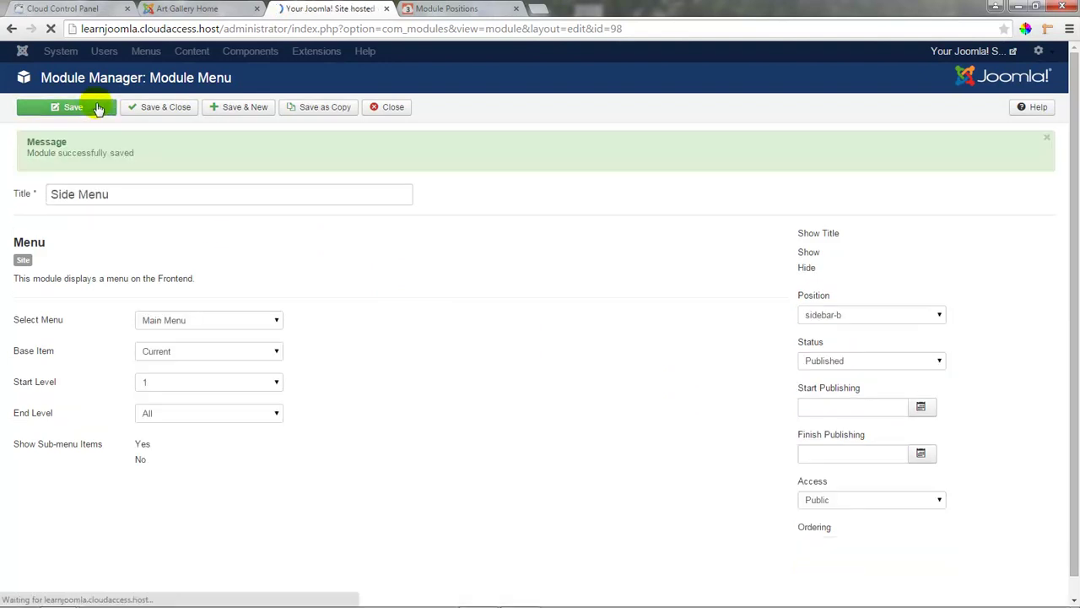
- Check the module positions page and the front page's new column, then save and close Side Menu
click(451, 10)
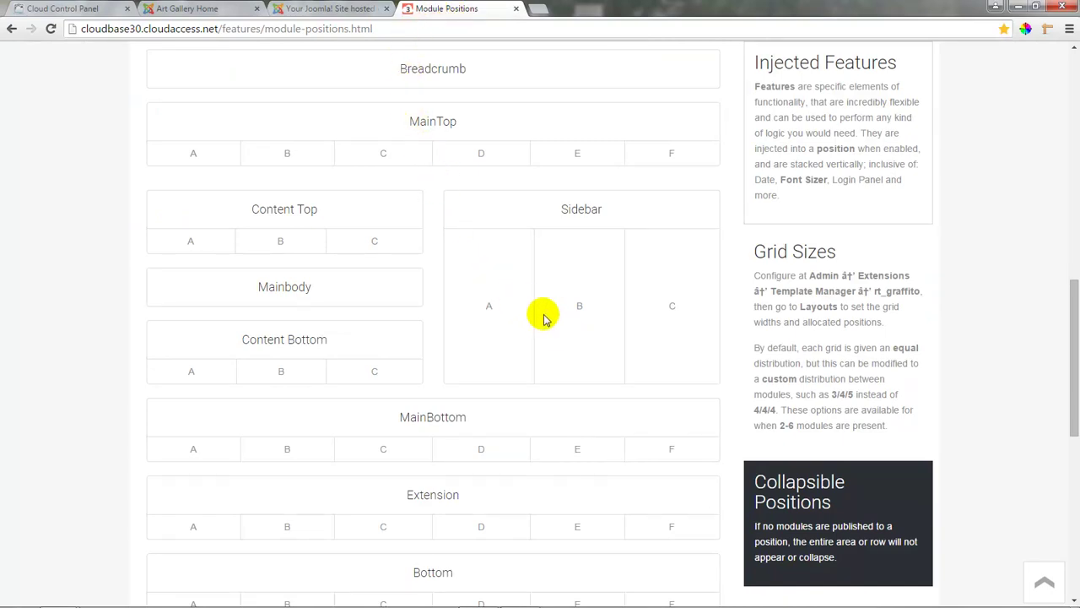
click(201, 10)
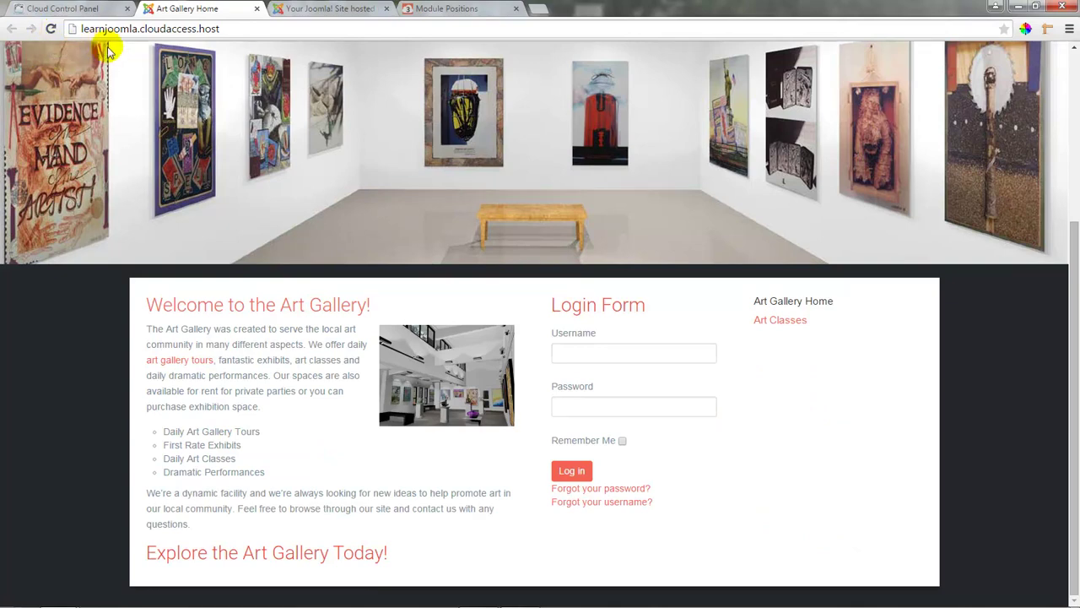
click(319, 10)
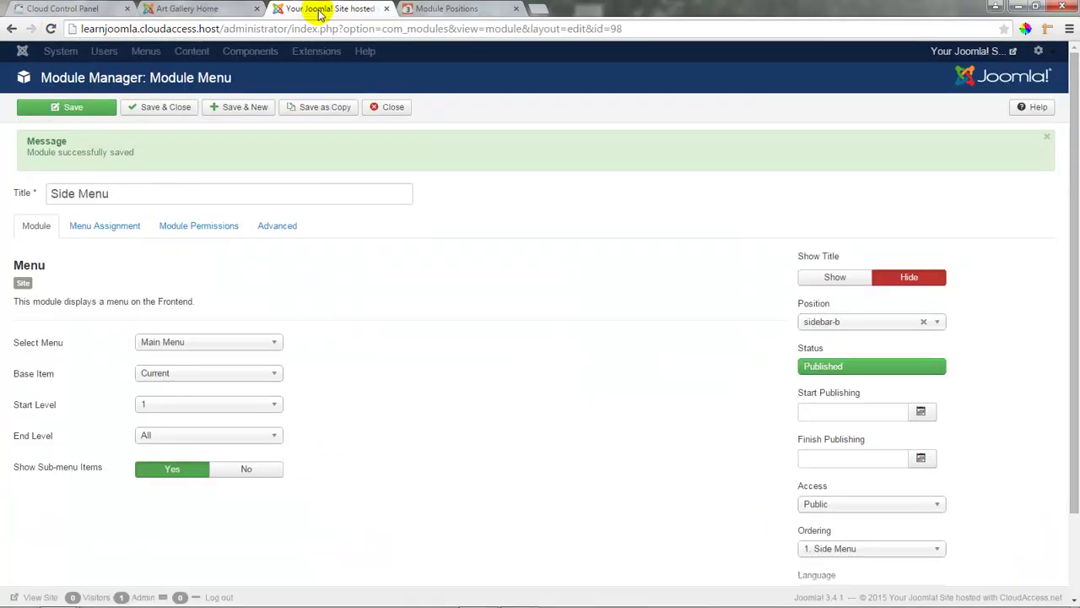
click(186, 114)
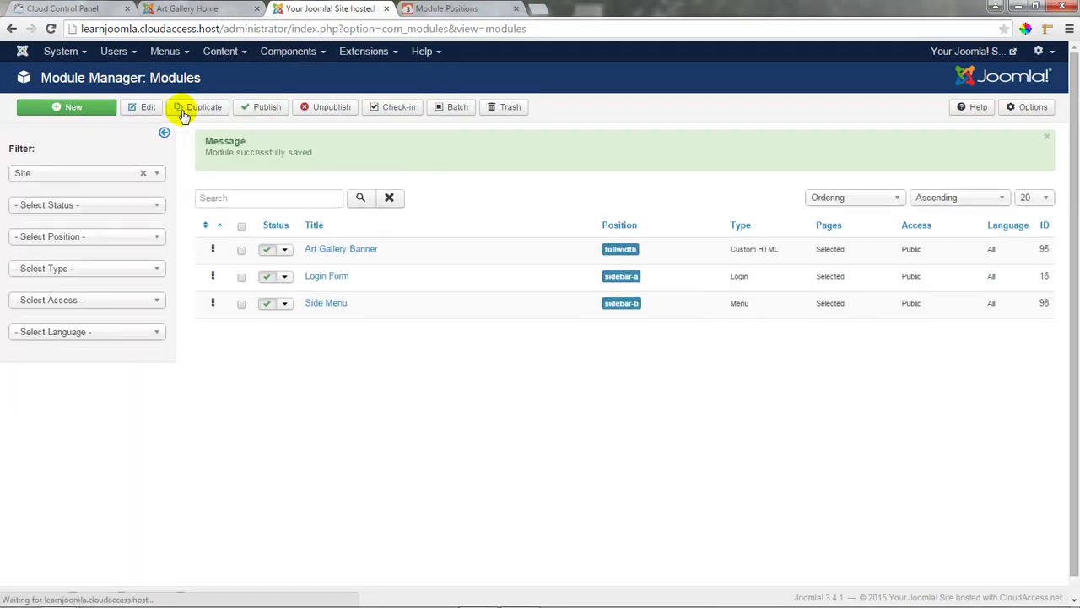
- In the Cloudbase3 - Custom Layouts settings, set MainBody positions to sa|mb|sb with a 3|6|3 split
click(396, 54)
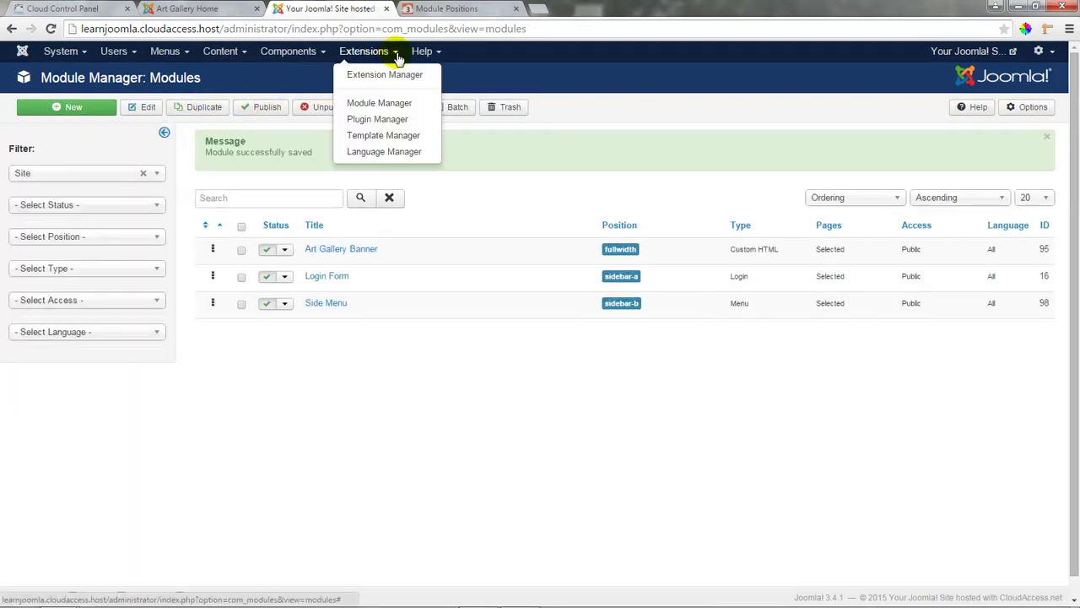
click(400, 140)
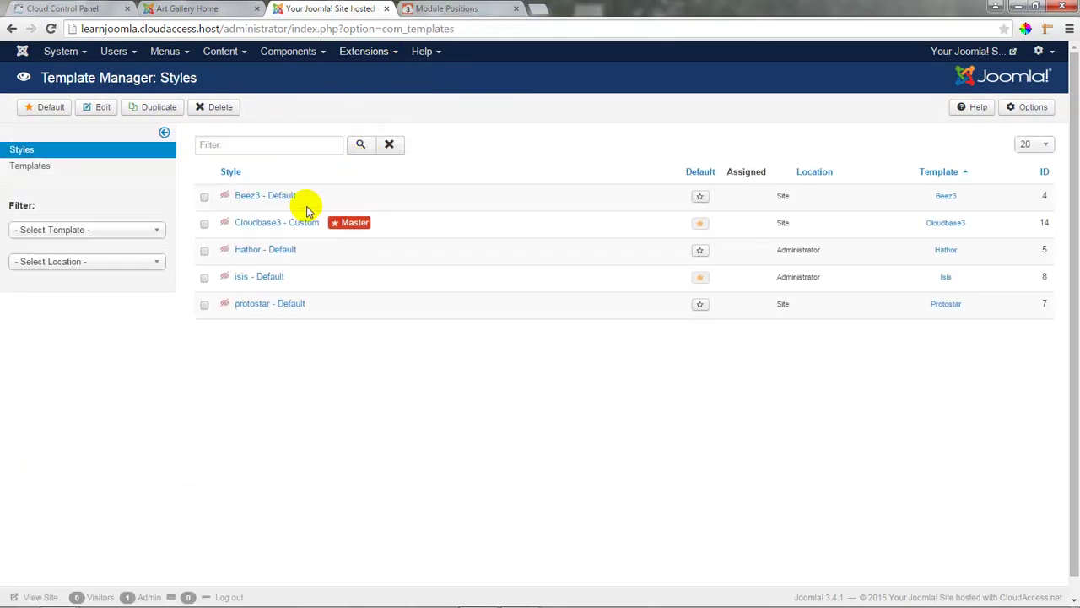
click(299, 228)
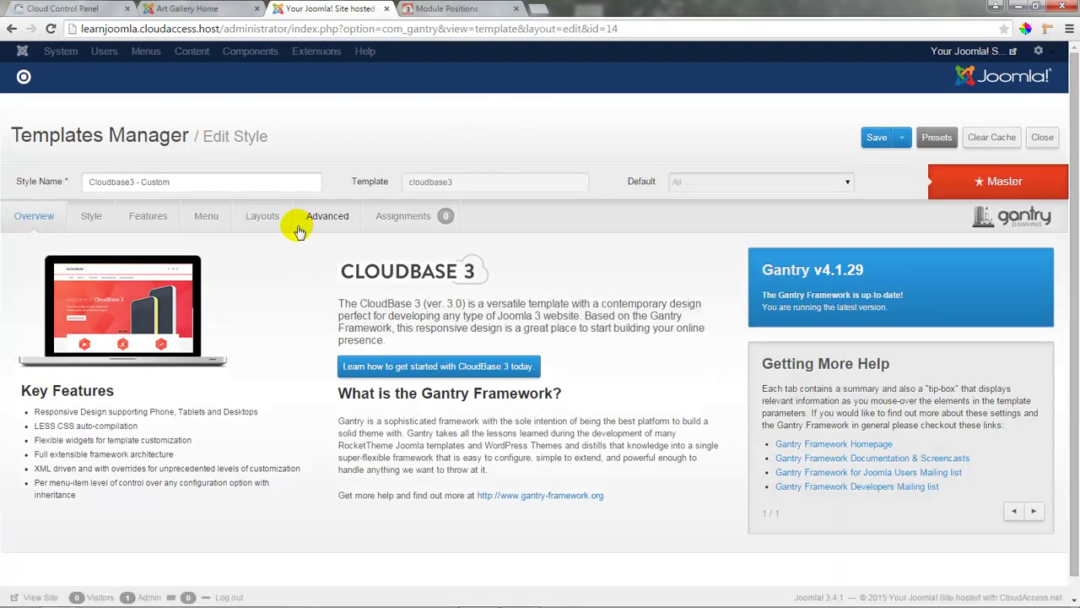
click(262, 217)
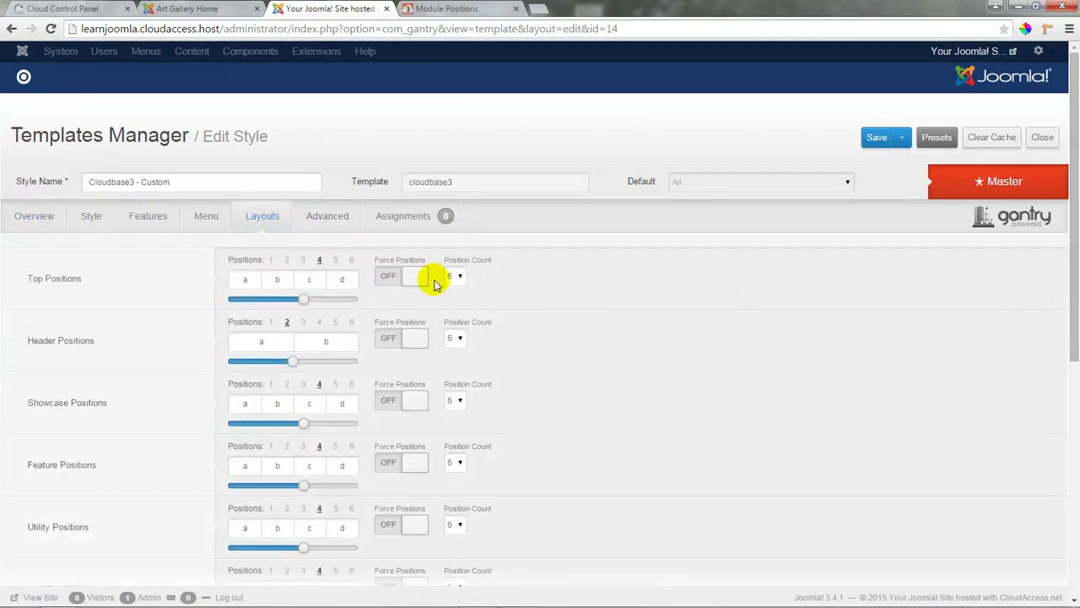
drag(1072, 271, 1064, 439)
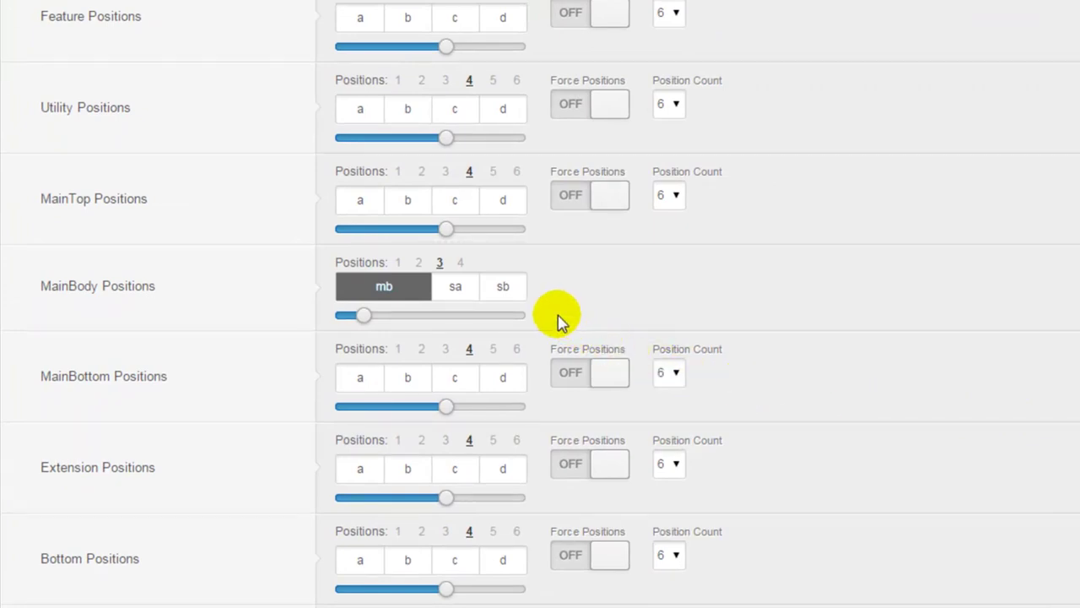
mouse_move(361, 324)
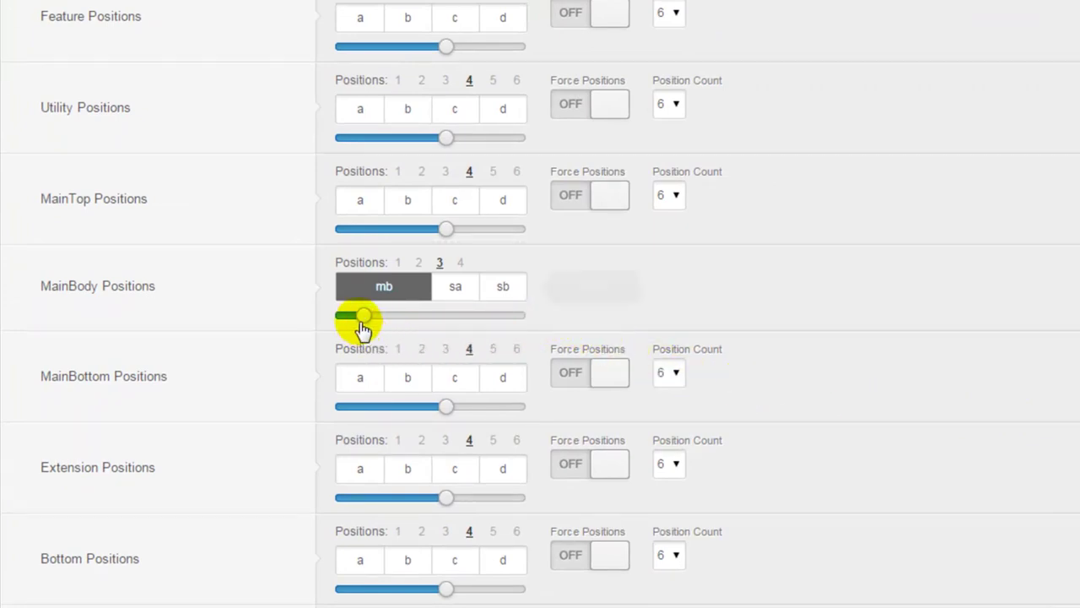
drag(362, 325, 426, 327)
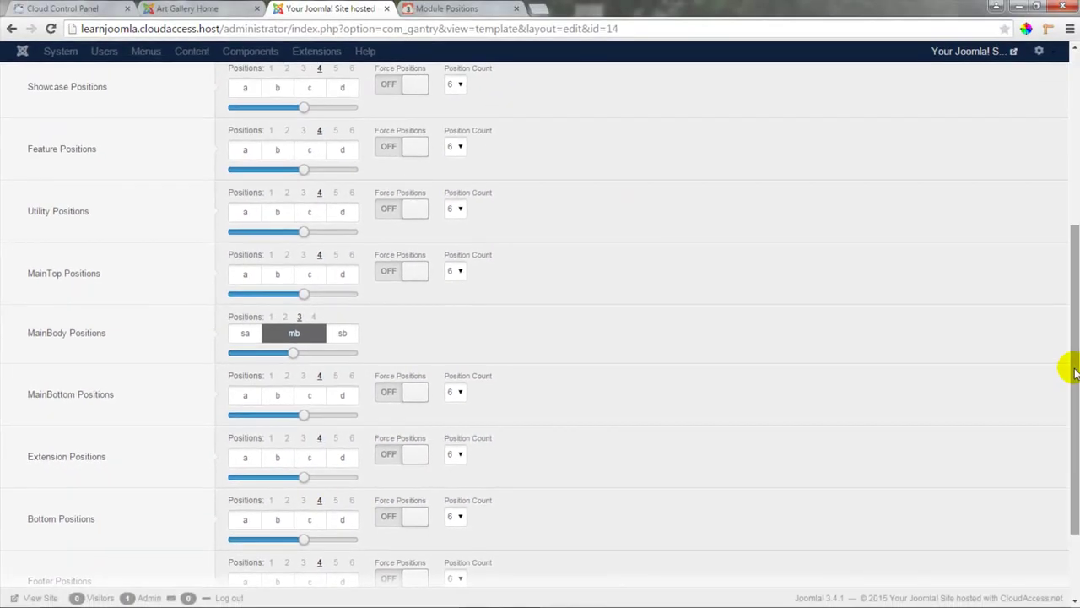
- Save the template layout and reload the Art Gallery front page to see Login Form on the left
drag(1075, 371, 1073, 203)
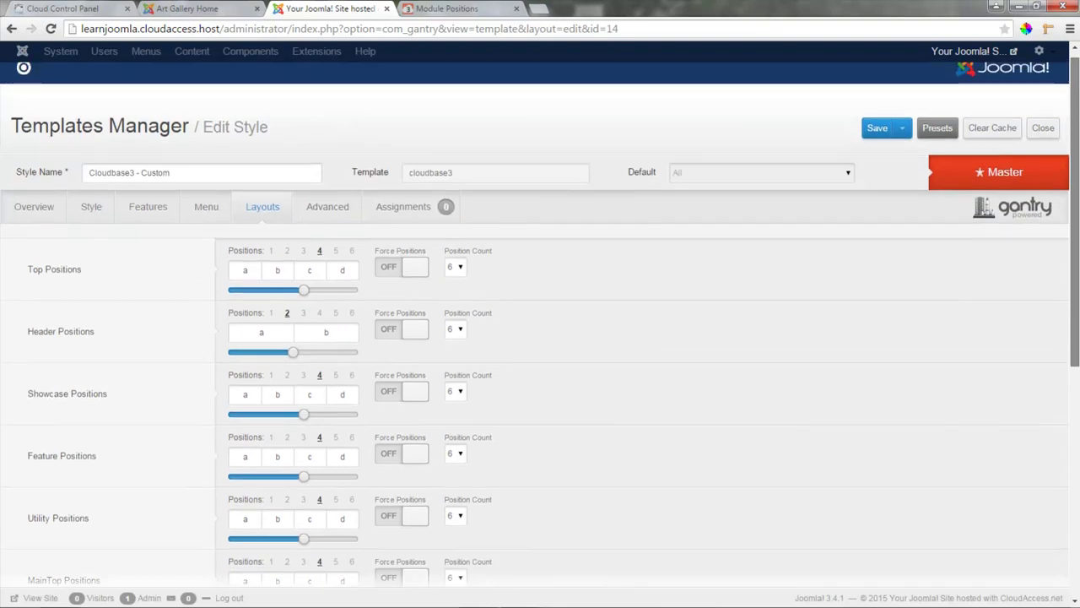
click(878, 134)
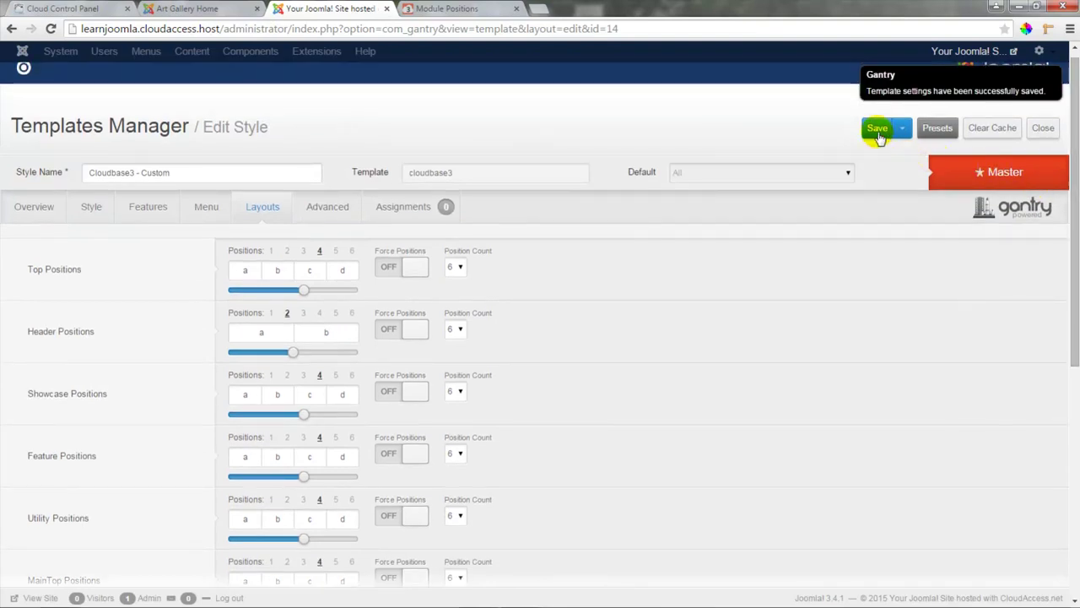
click(223, 10)
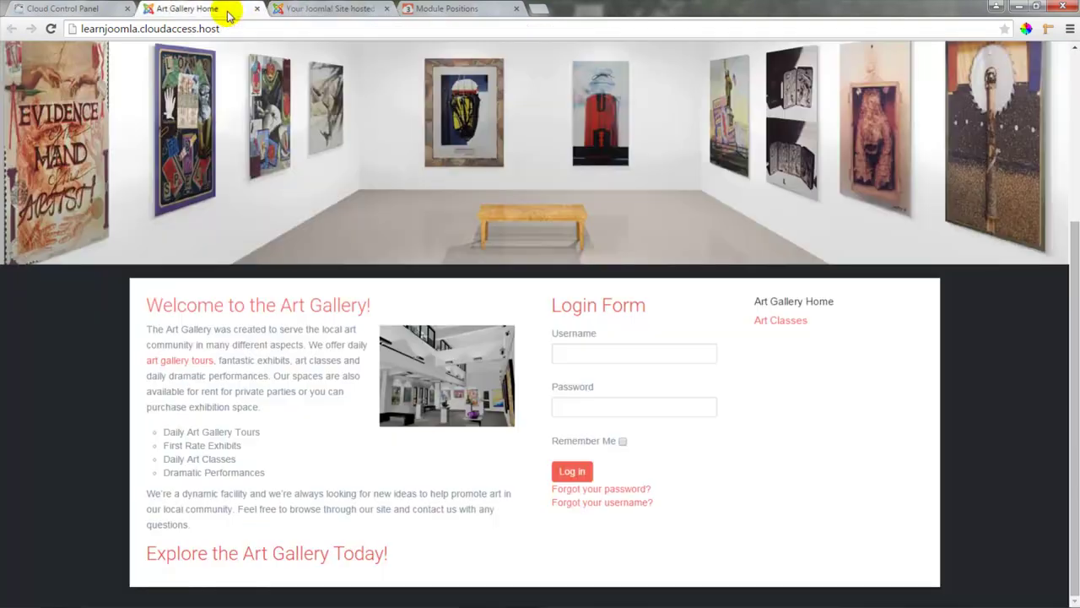
click(50, 30)
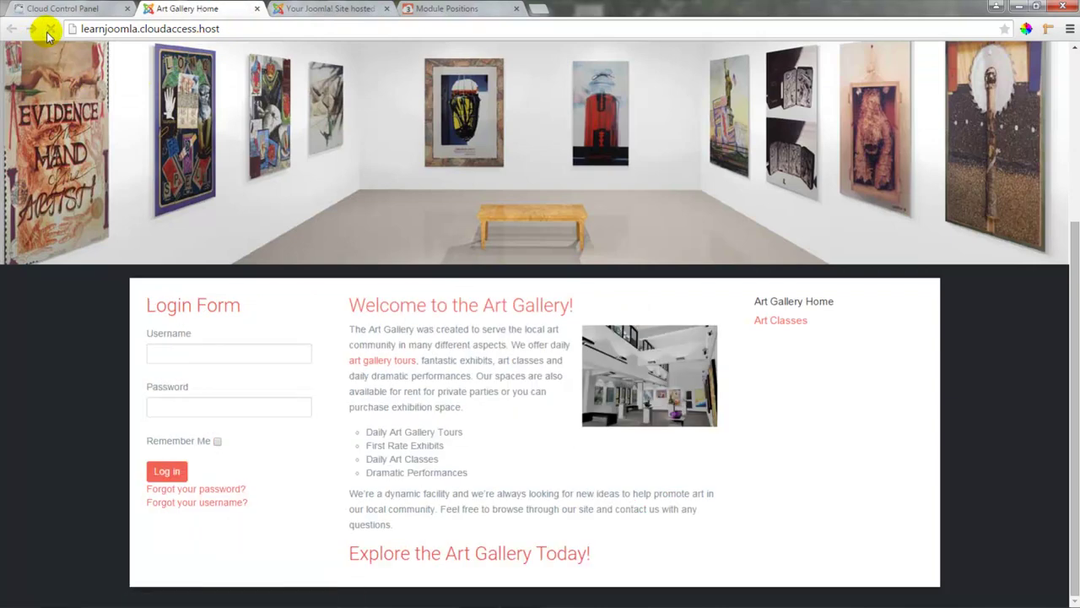